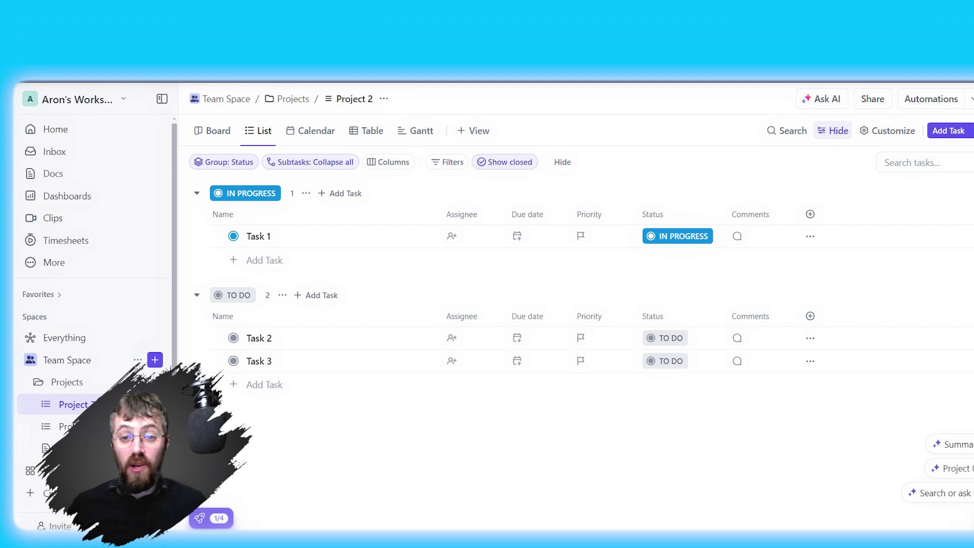
- Open the account's notification settings and review the inbox, email, browser, mobile, integration and general options
click(869, 94)
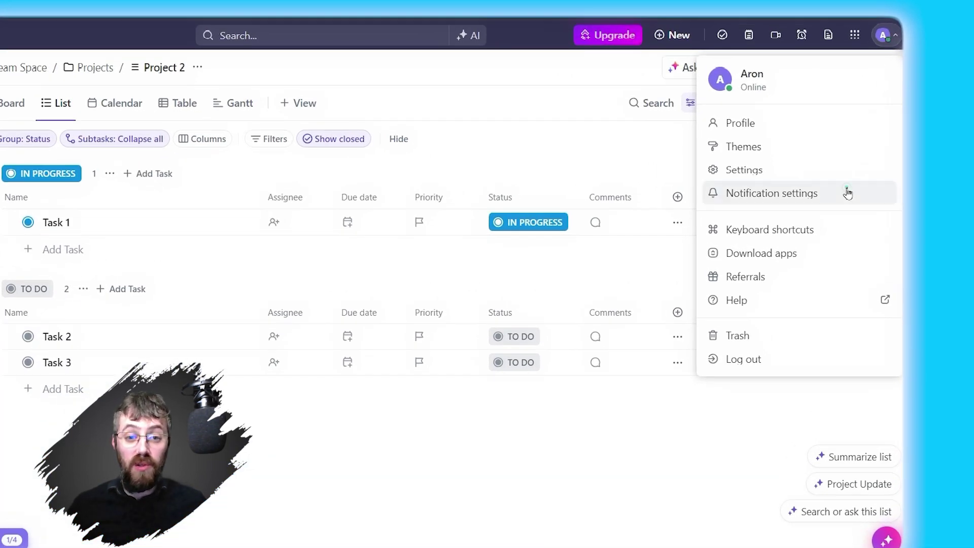
click(847, 193)
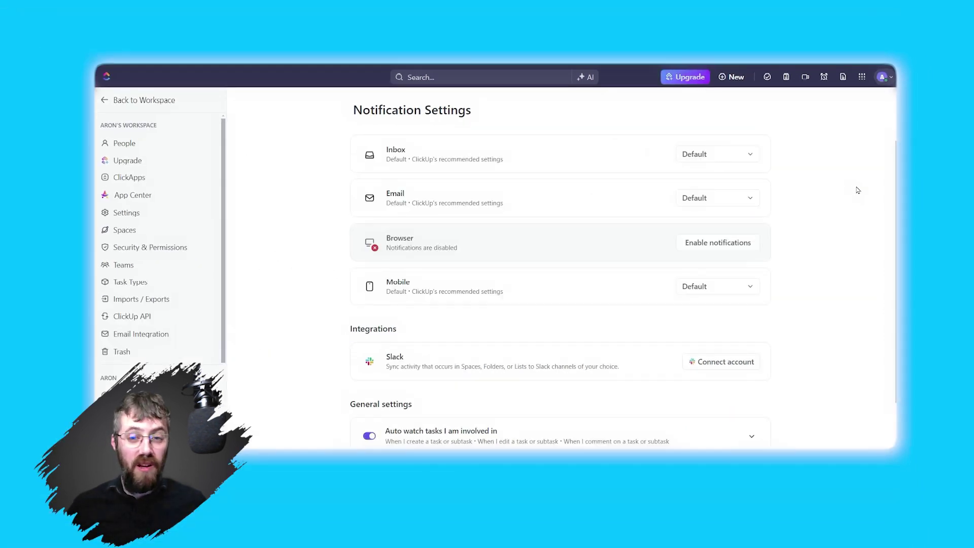
scroll(857, 190, down, 2)
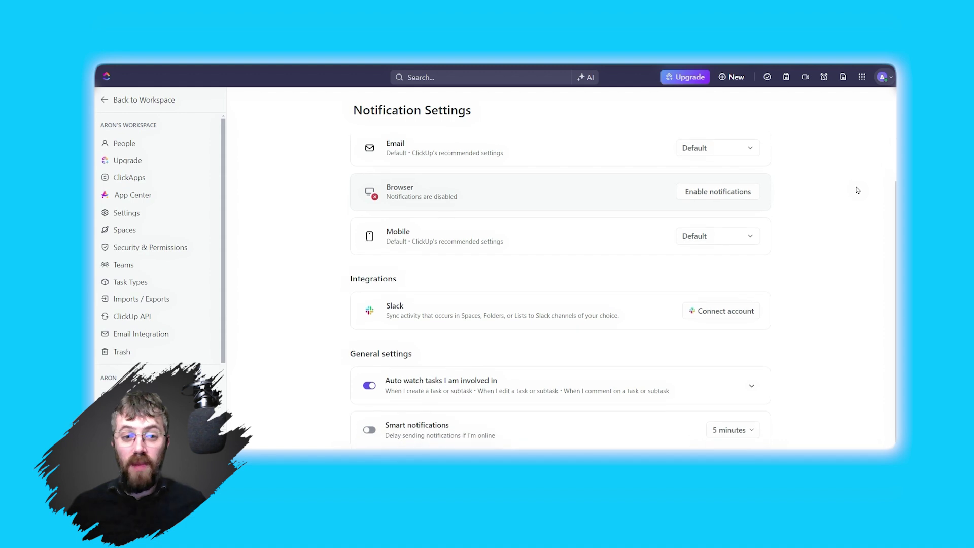
scroll(857, 190, up, 2)
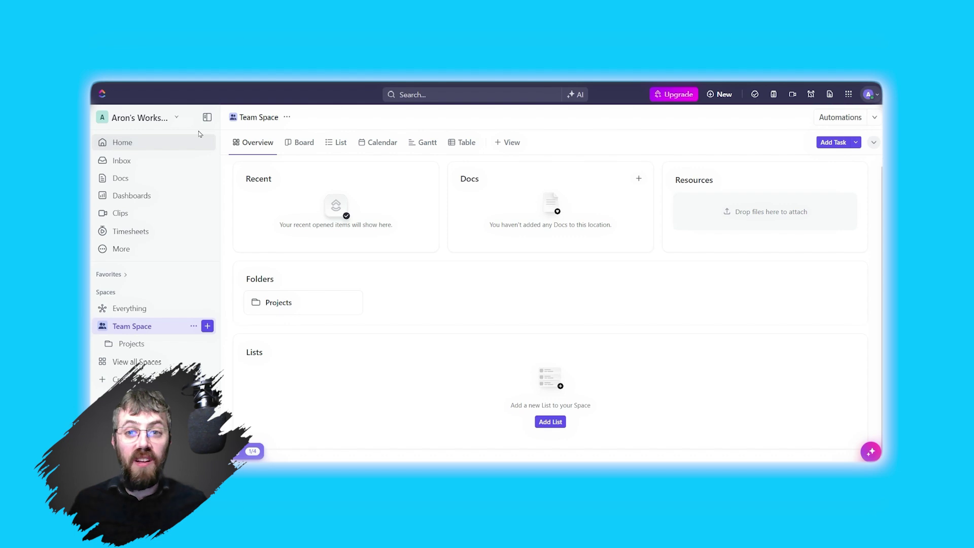
- Create a new Workspace for personal purposes with the Personal Use solution, selecting none of the listed tools
click(169, 120)
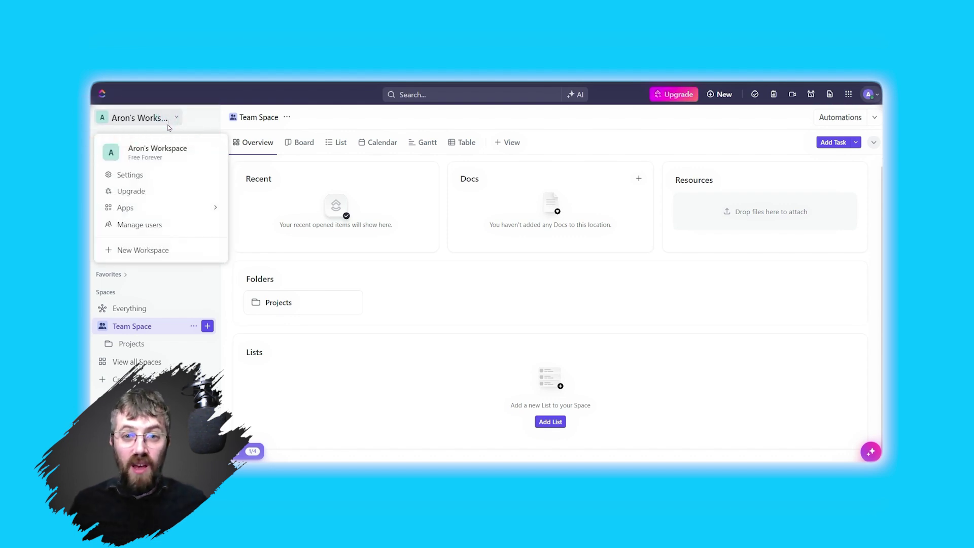
click(180, 250)
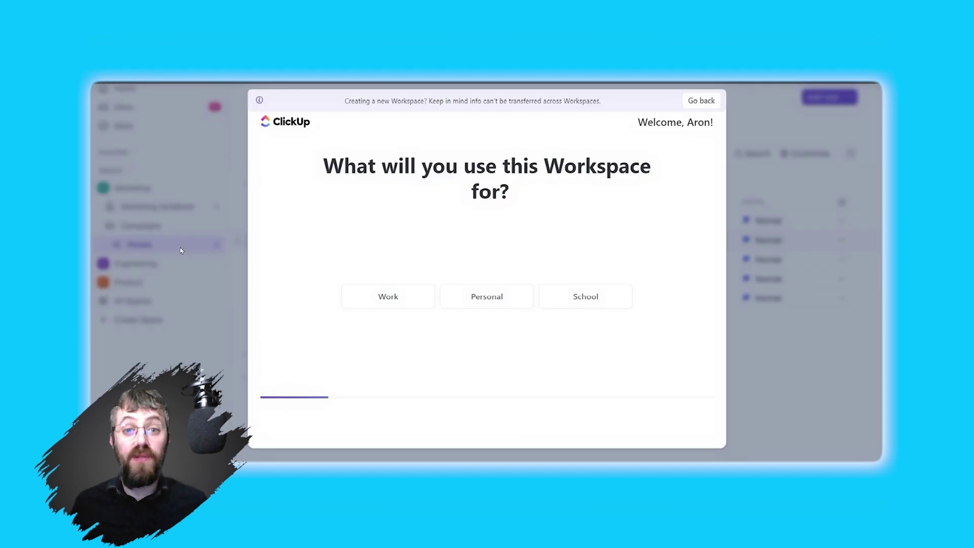
click(470, 296)
click(436, 290)
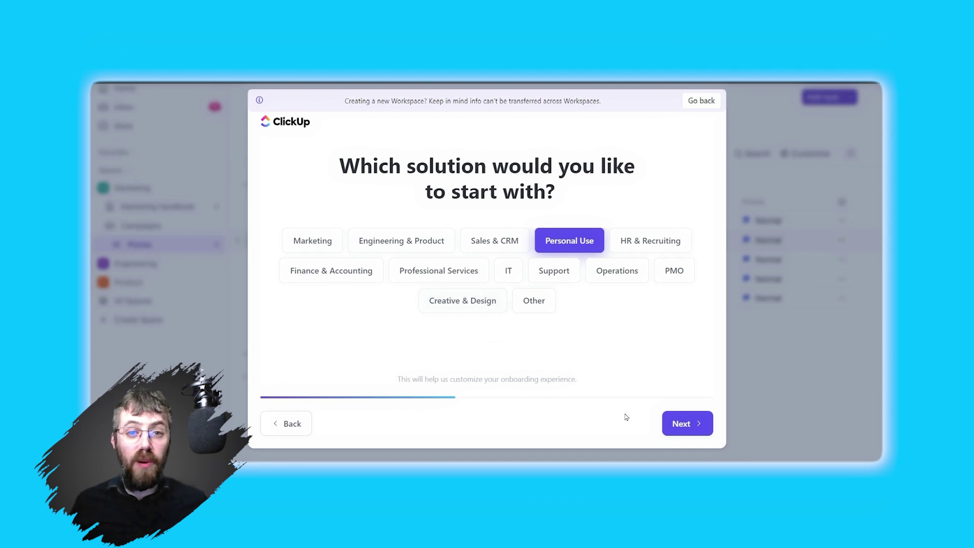
click(680, 423)
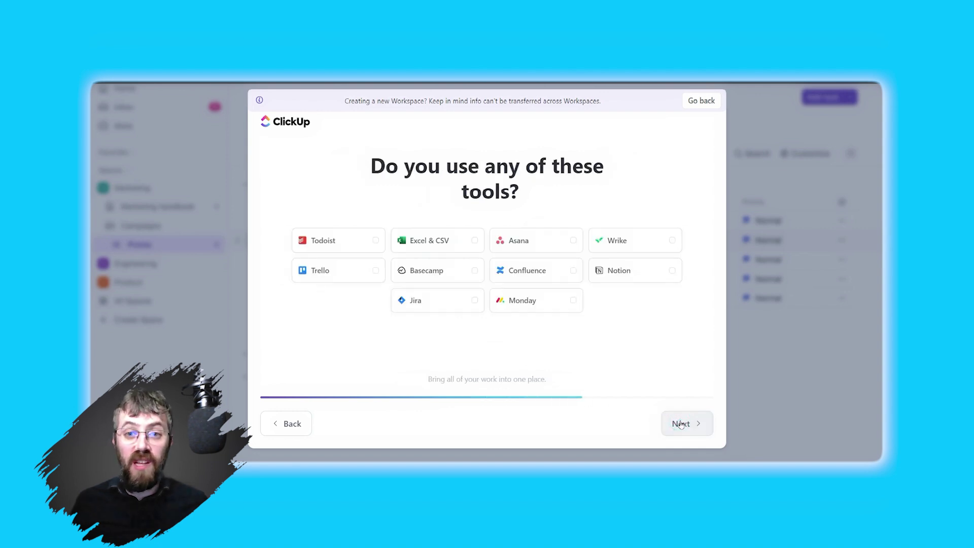
click(685, 423)
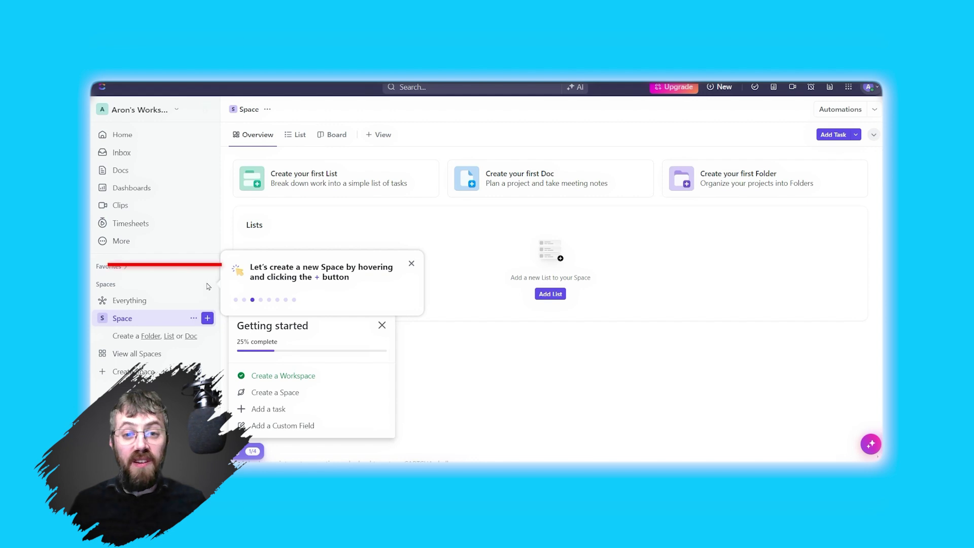
- Create a non-private Space named with the owner's first name plus "space", and dismiss the onboarding hints
click(206, 287)
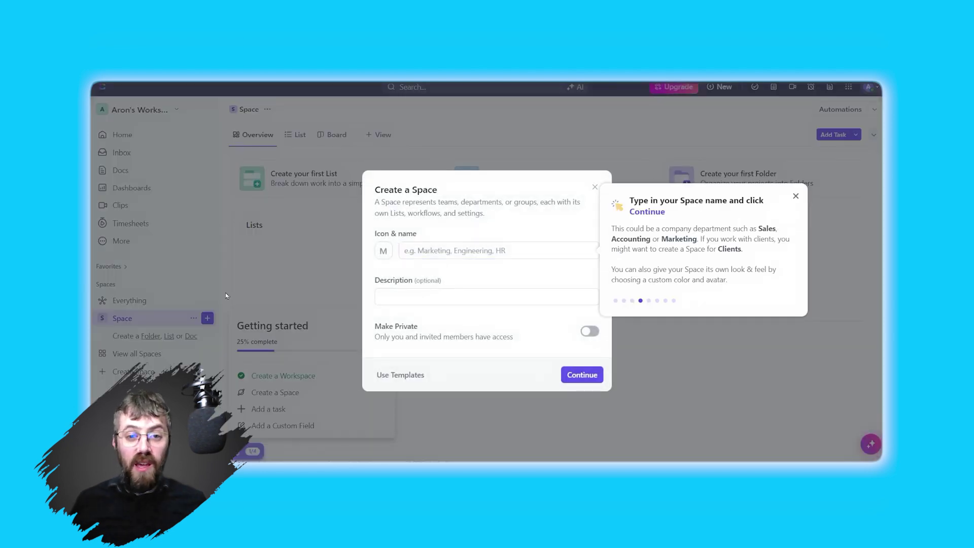
click(797, 196)
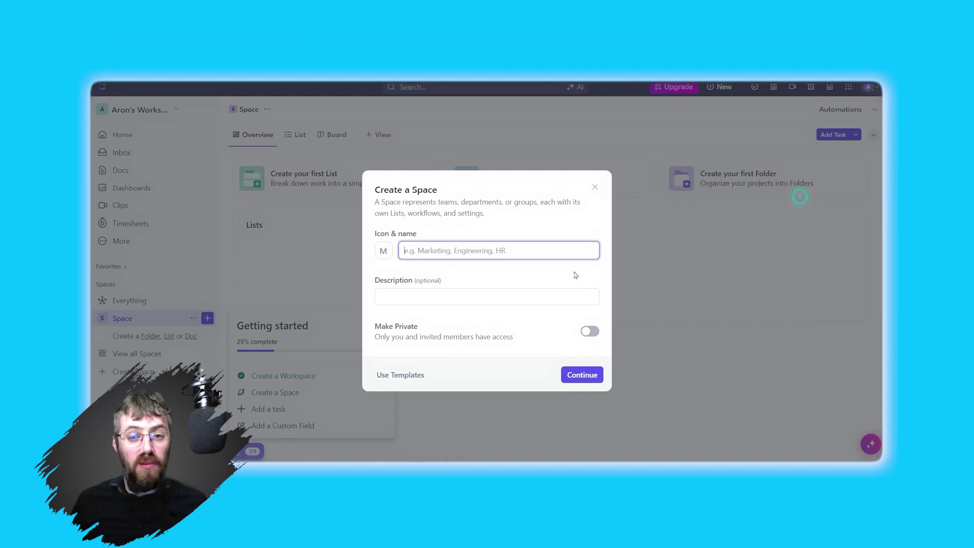
text(Aron space)
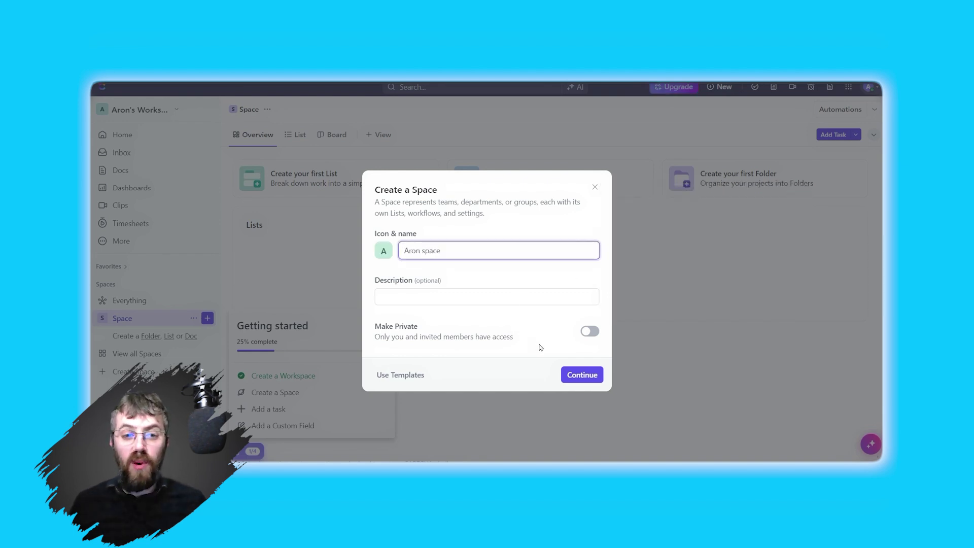
click(585, 372)
click(637, 442)
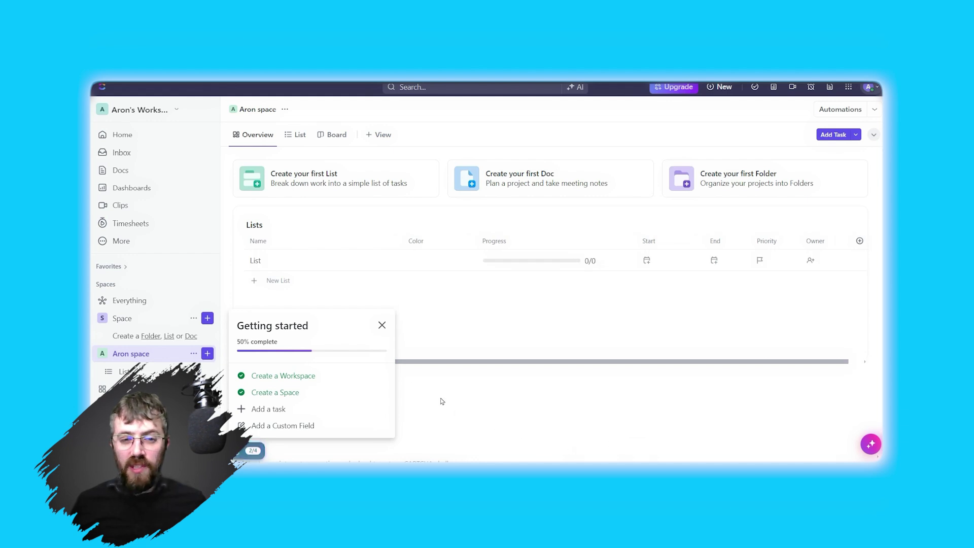
click(382, 326)
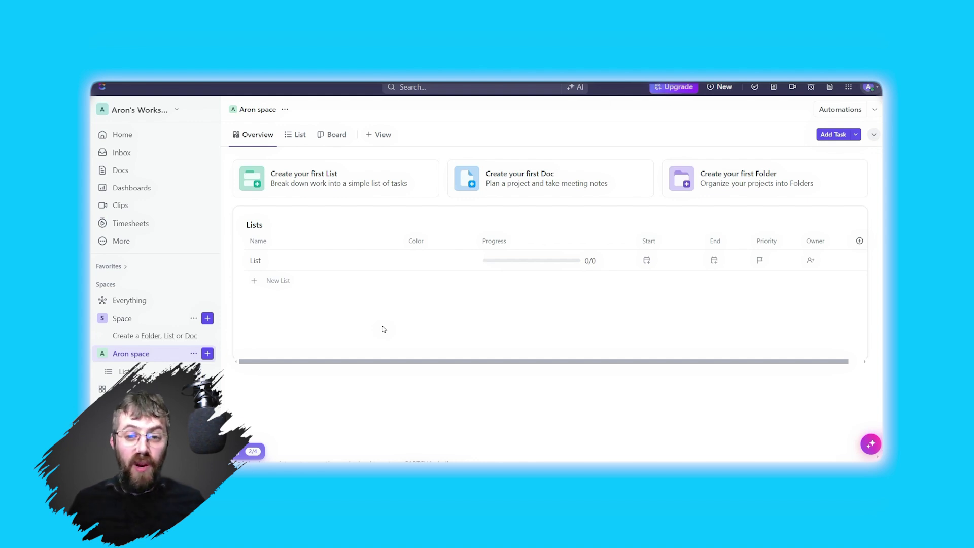
- Create a folder named "My folder" inside the new Space, keeping the Space statuses and leaving it non-private
click(207, 353)
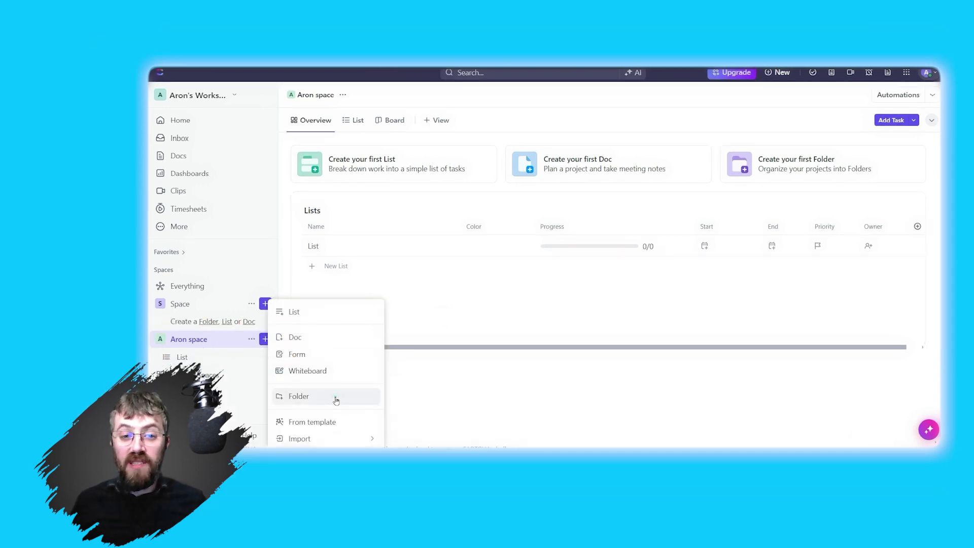
click(336, 401)
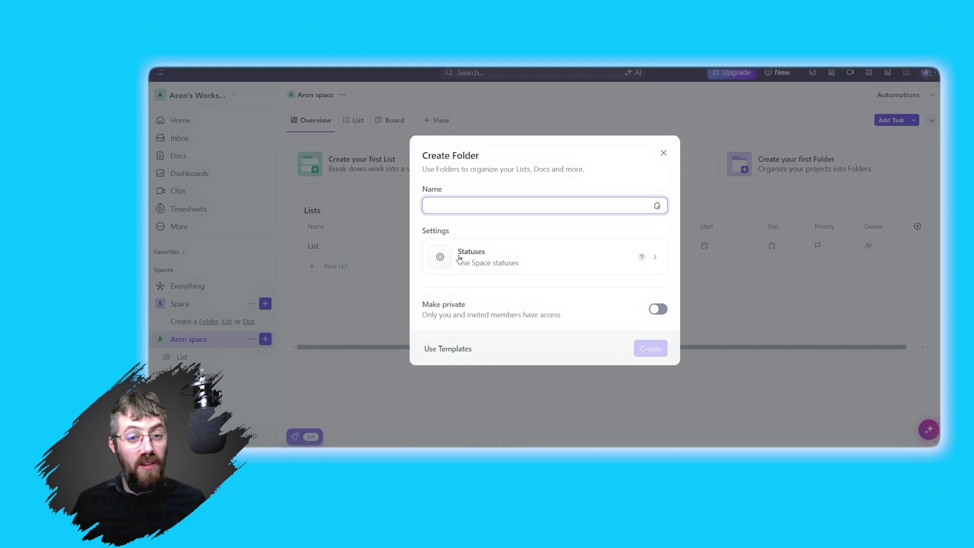
click(485, 207)
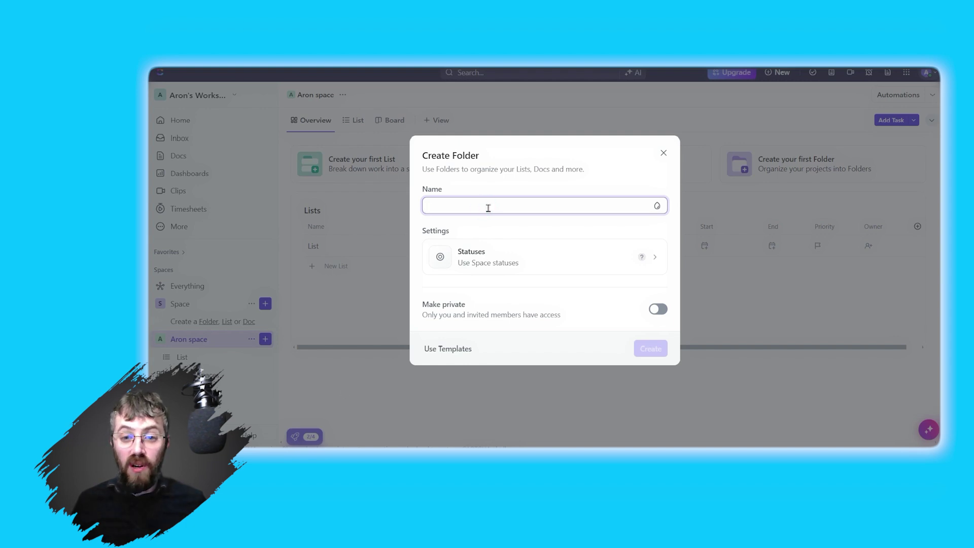
text(My folder)
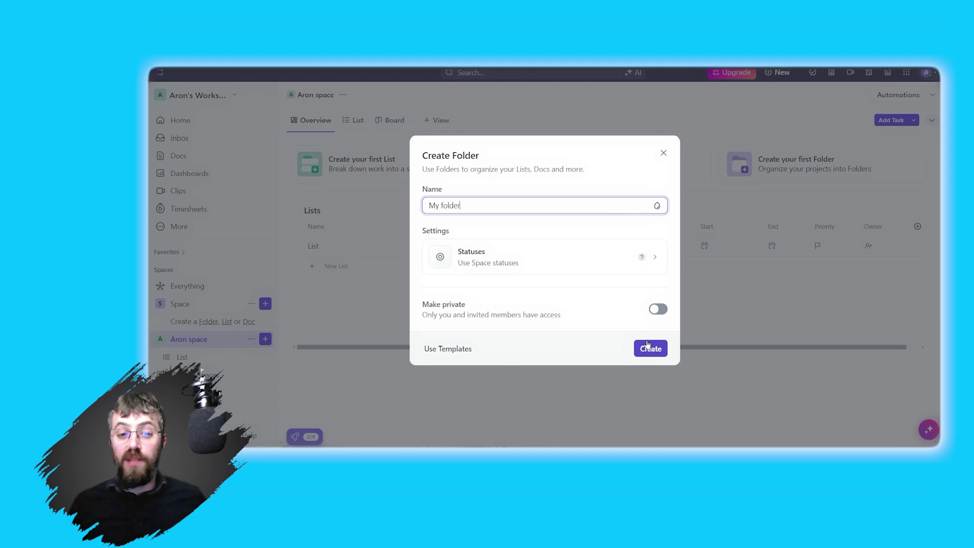
click(658, 354)
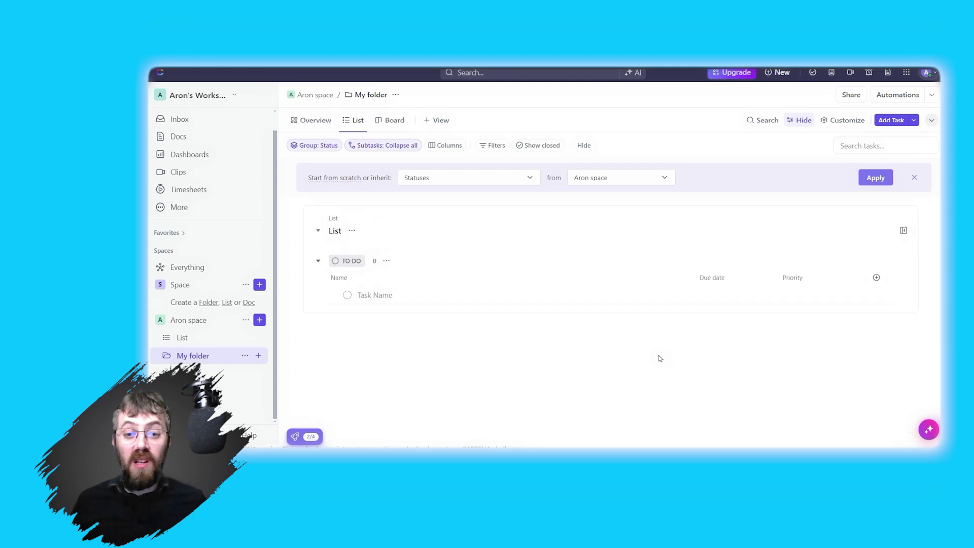
click(661, 358)
click(659, 358)
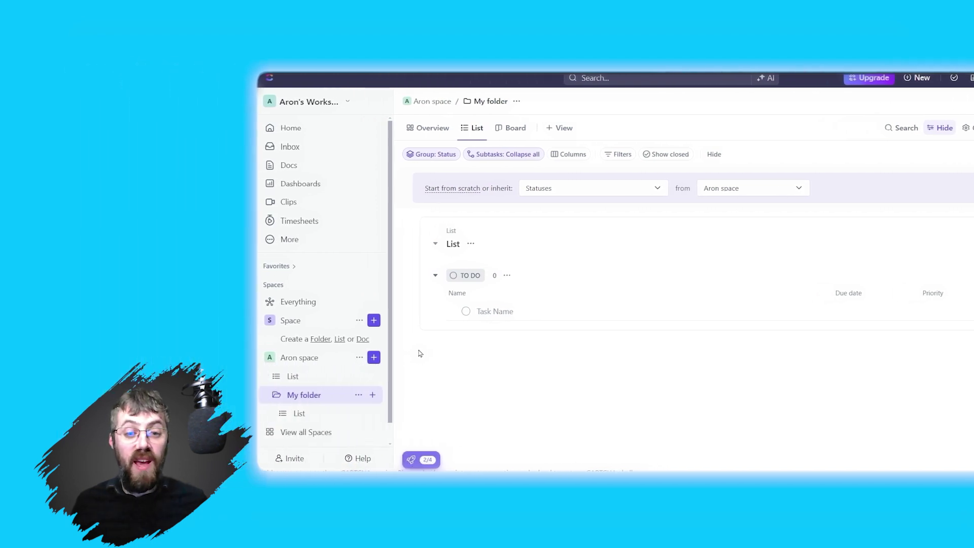
- Create a task named "Test Task" in the List inside My folder
click(372, 413)
mouse_move(436, 207)
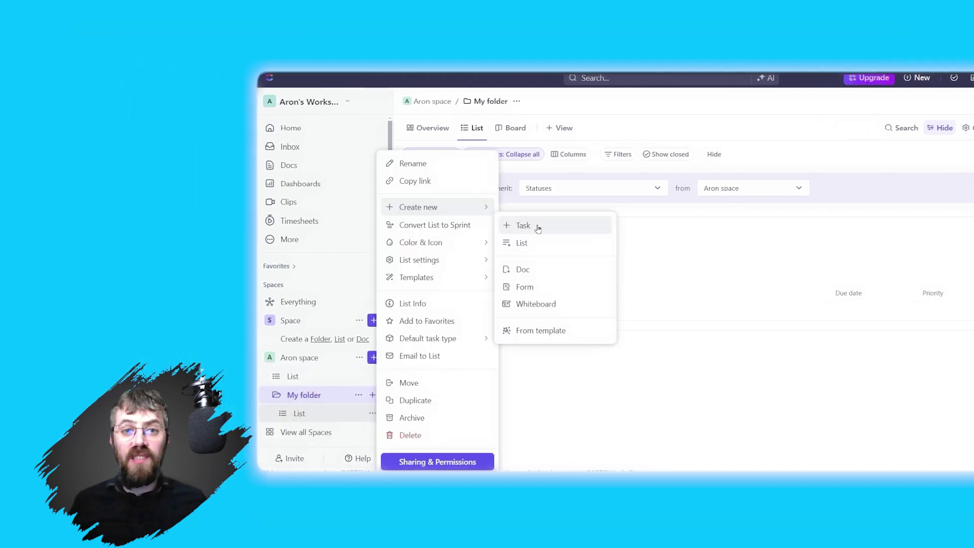
click(537, 228)
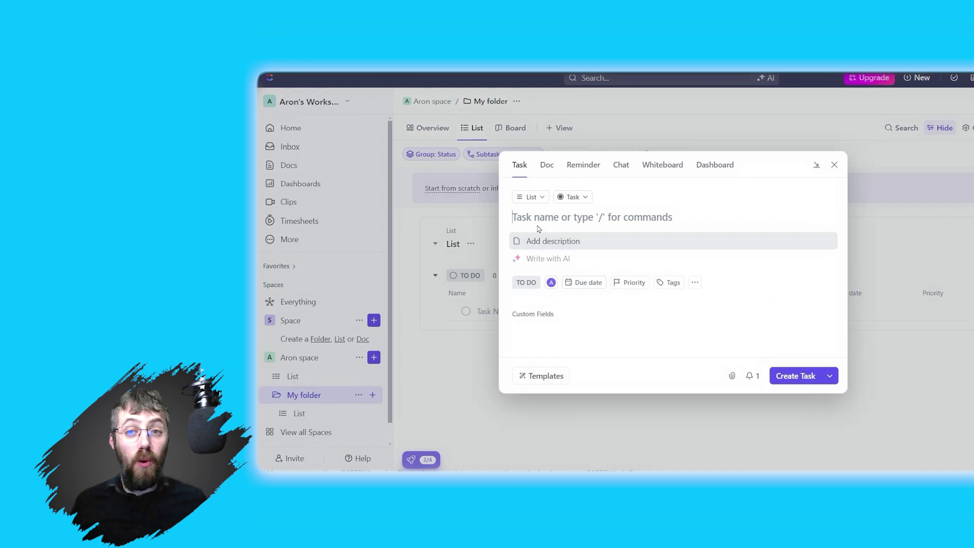
text(Test Task)
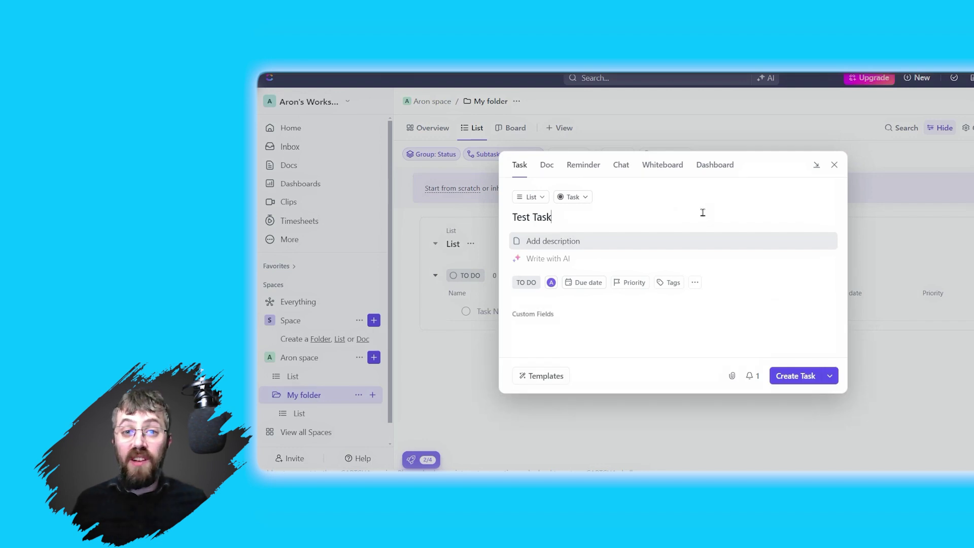
click(618, 334)
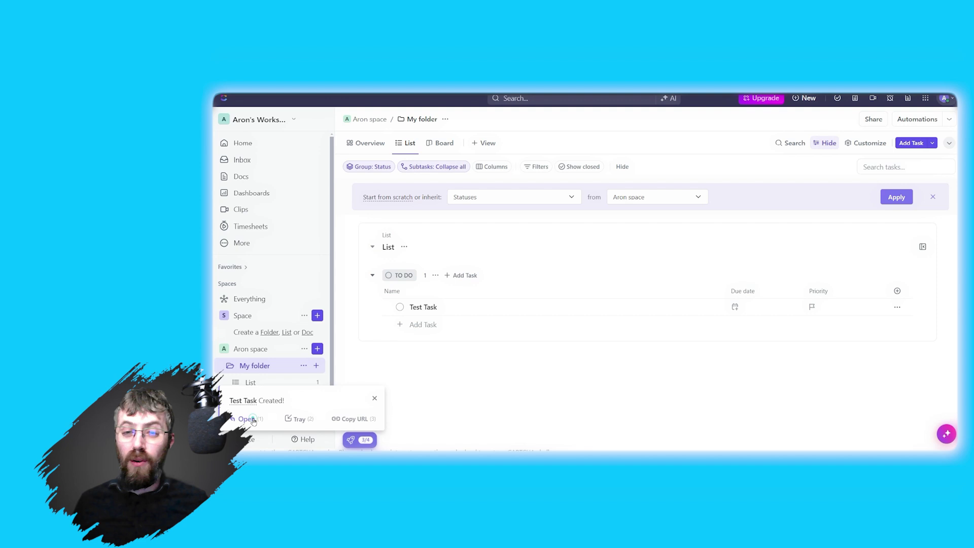
- Open Test Task and review its properties, custom fields, subtasks and checklists, and close it
click(247, 419)
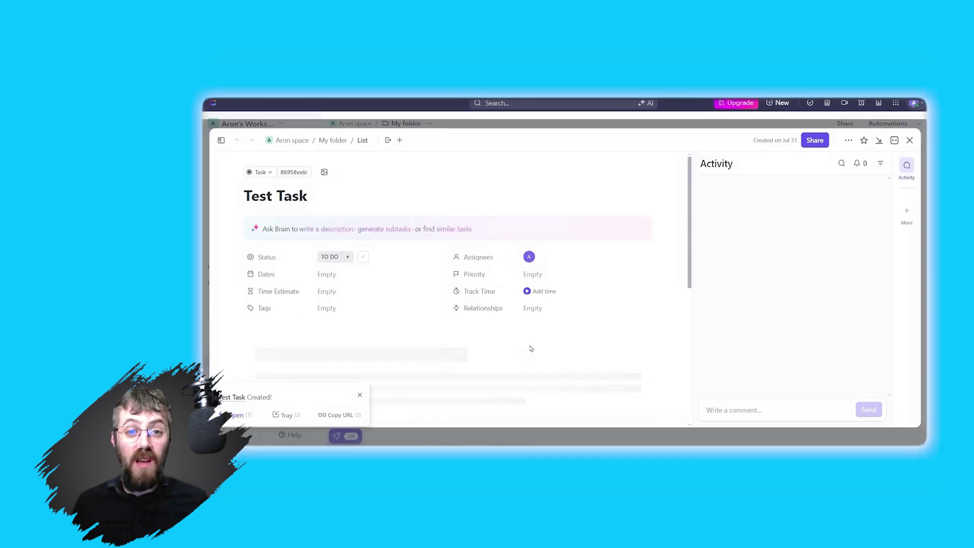
click(357, 395)
scroll(377, 340, down, 2)
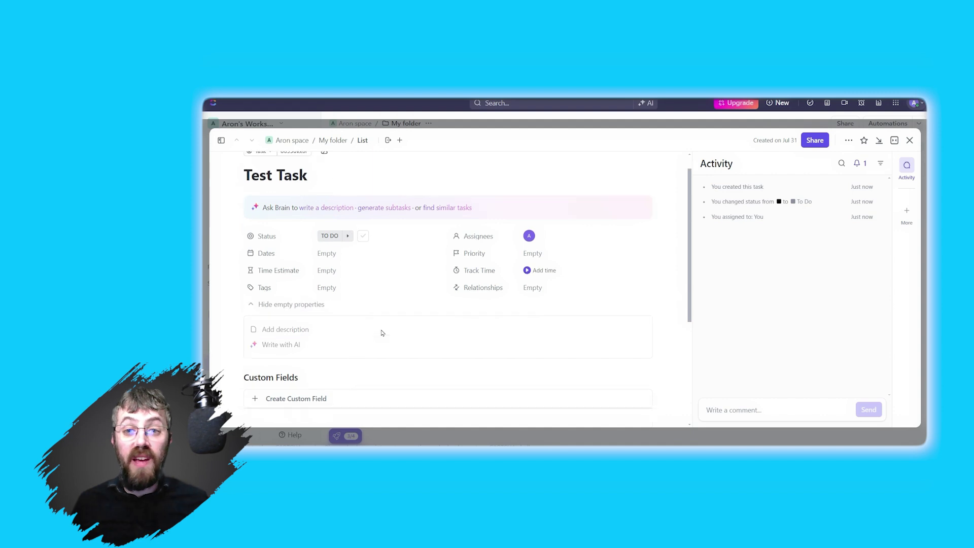
scroll(413, 346, down, 1)
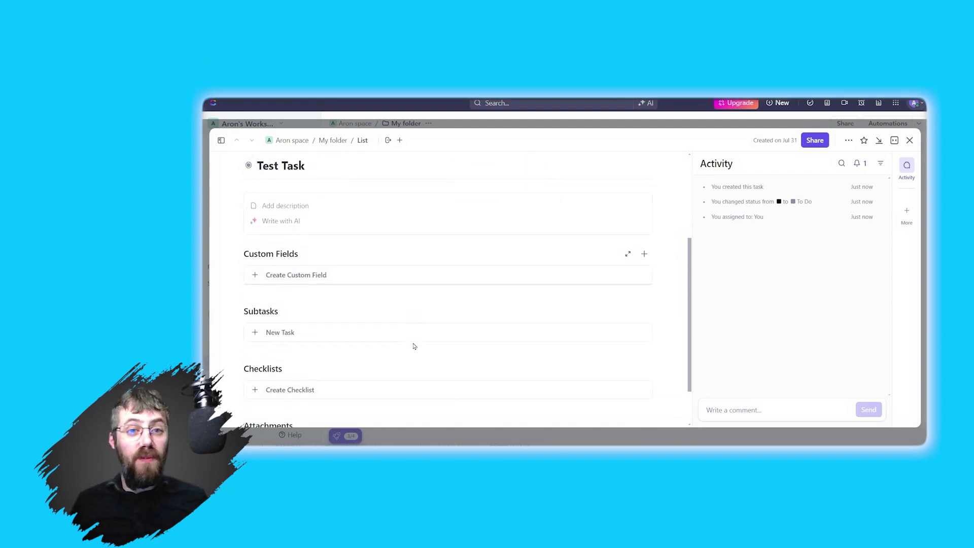
key(Escape)
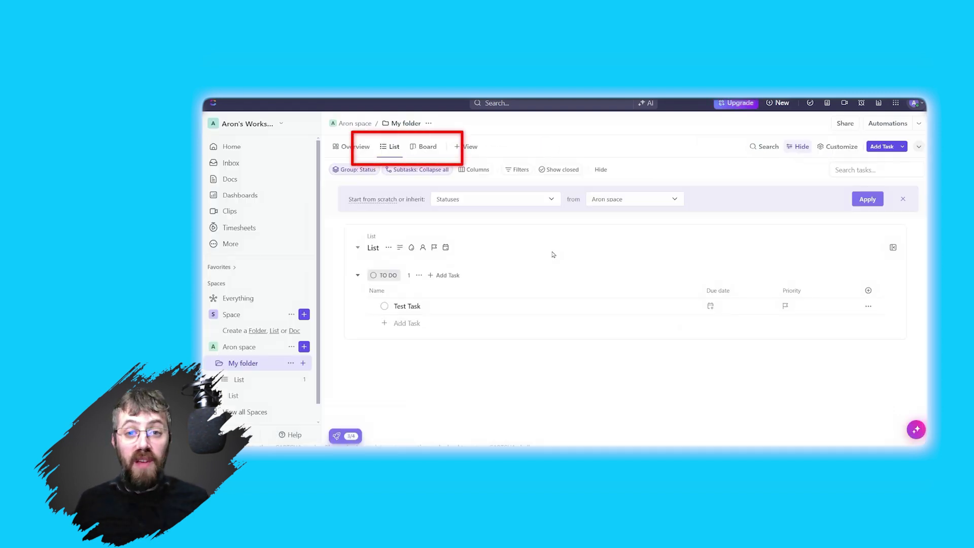
- Add a Calendar view to My folder, keeping its default name and settings
click(422, 149)
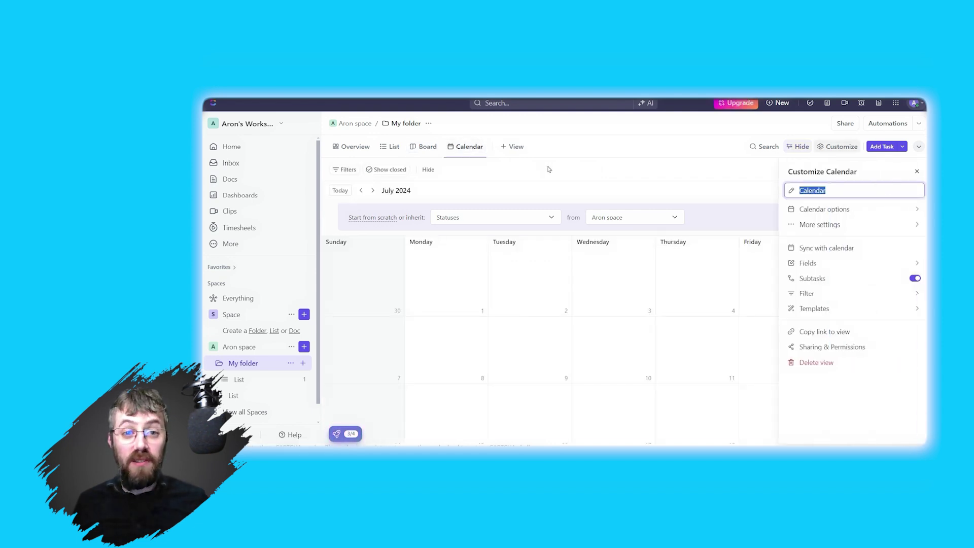
click(916, 172)
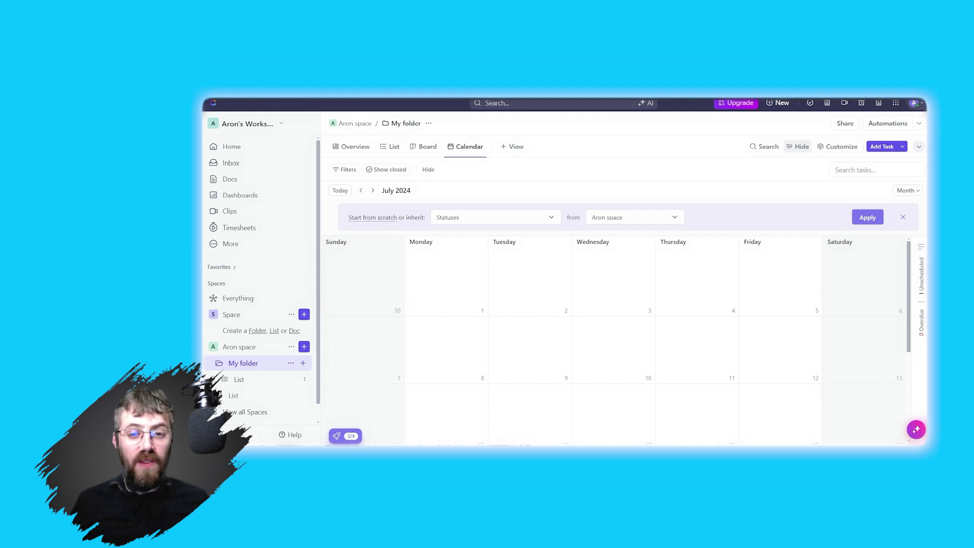
- Look at the Calendar view's customization options and open the column chooser of the List in My folder
click(854, 146)
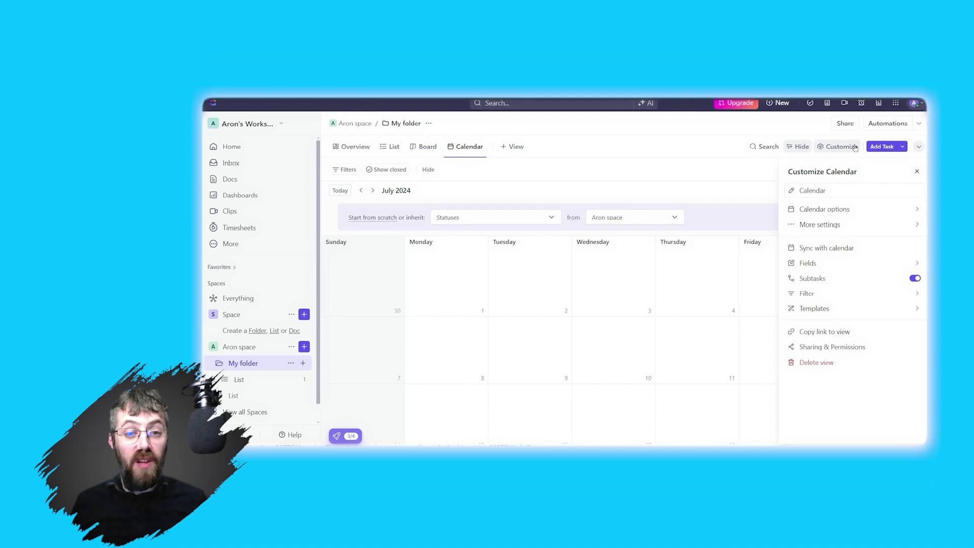
click(861, 216)
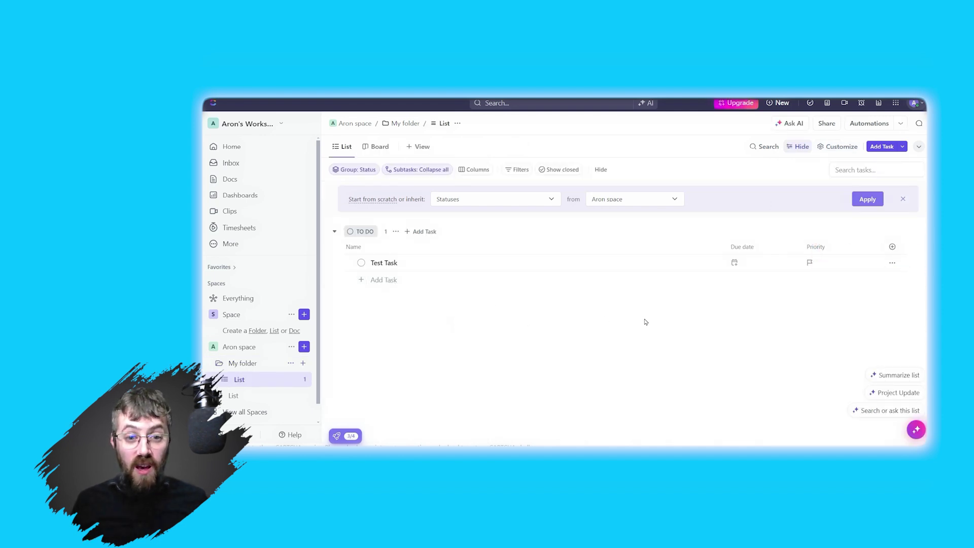
click(893, 247)
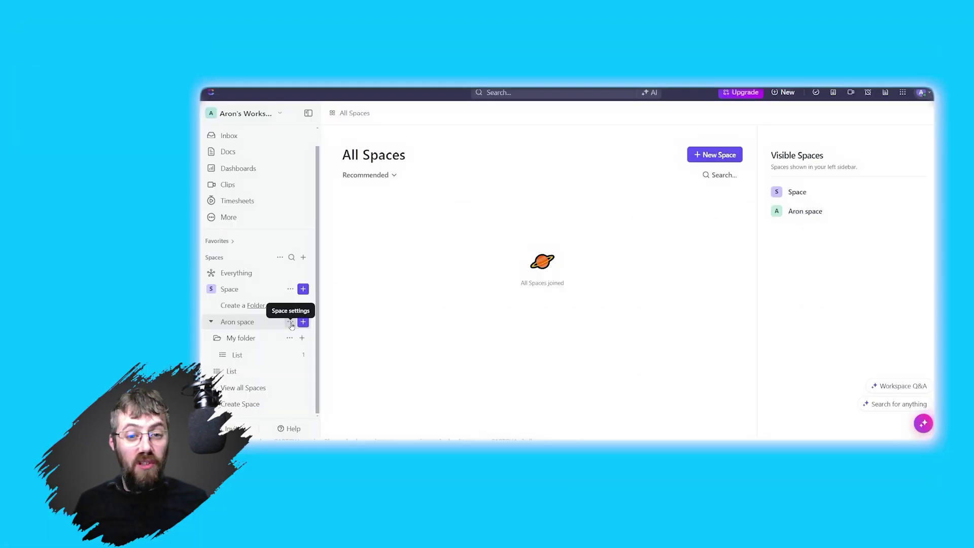
- Open all Space settings of the newly created Space and go to its ClickApps selection
click(292, 325)
mouse_move(341, 279)
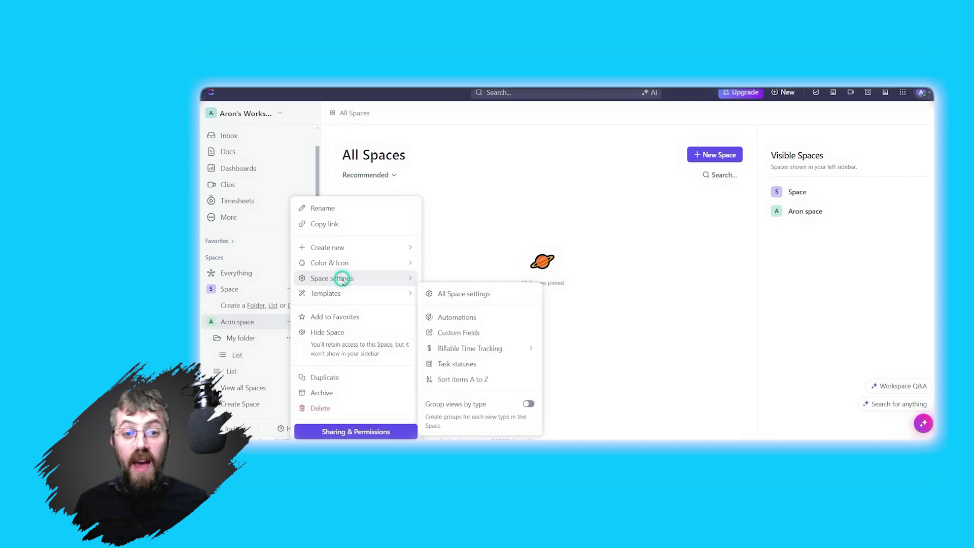
click(435, 292)
click(496, 358)
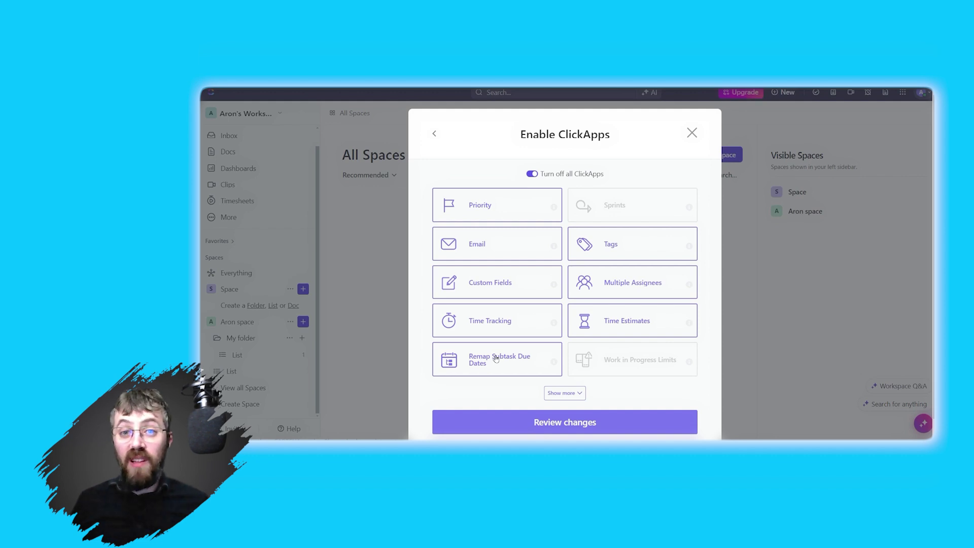
- Leave the ClickApps selection, try the Dark appearance in the theme settings and switch back to Light
click(692, 133)
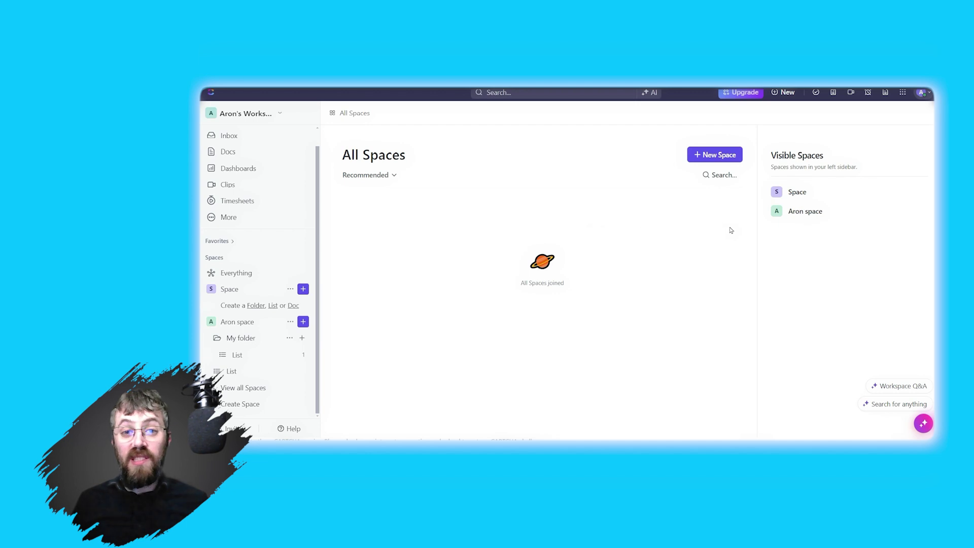
click(921, 92)
click(867, 175)
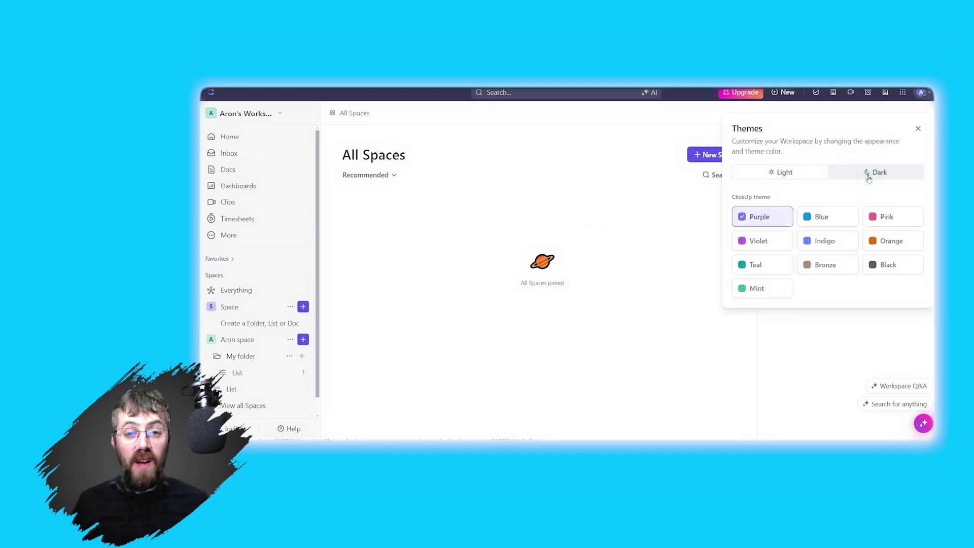
click(869, 175)
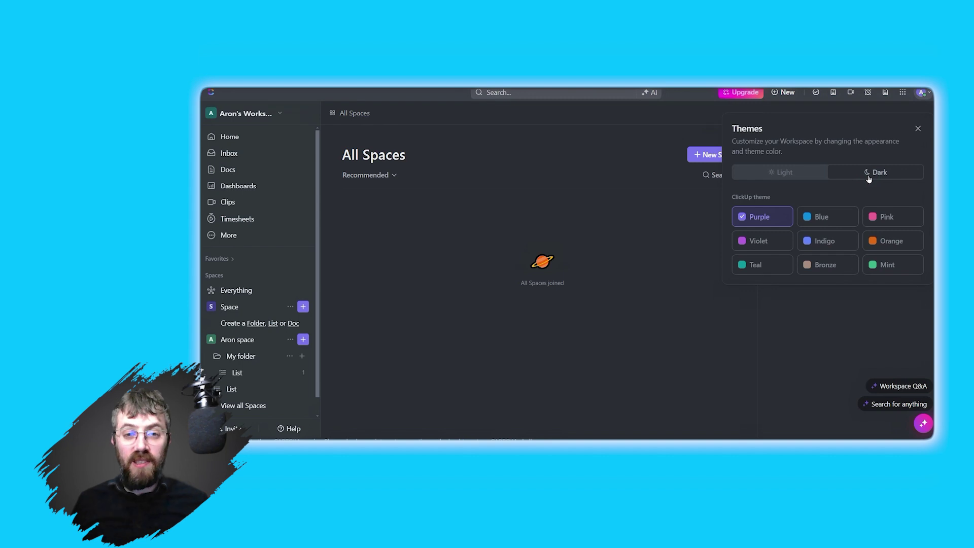
click(782, 175)
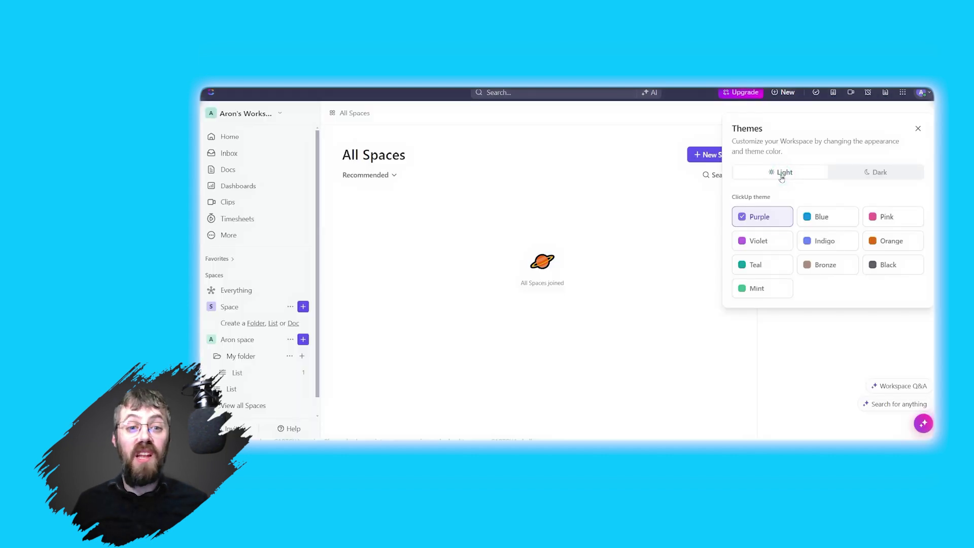
click(678, 230)
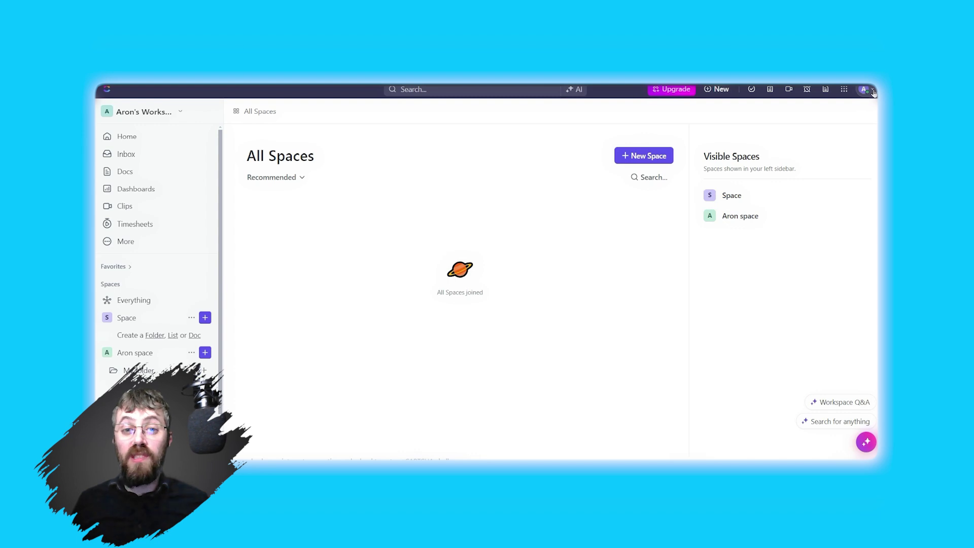
- Open the Template Center, look through the templates by ClickUp and close it
click(845, 93)
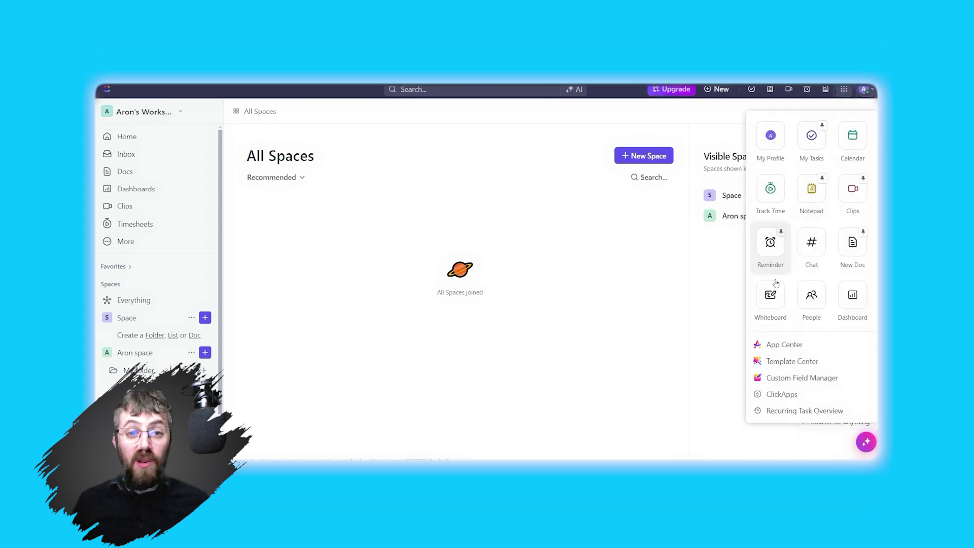
click(784, 362)
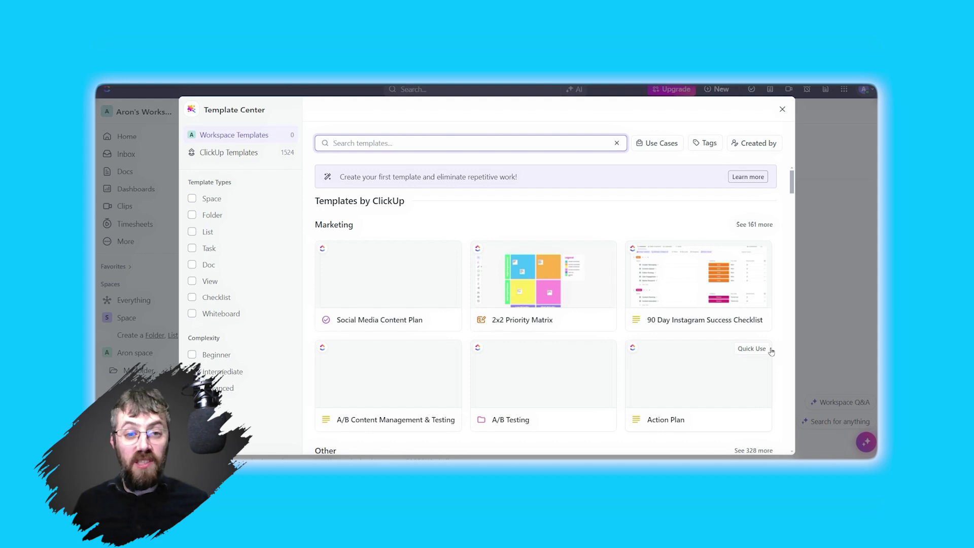
scroll(737, 355, down, 1)
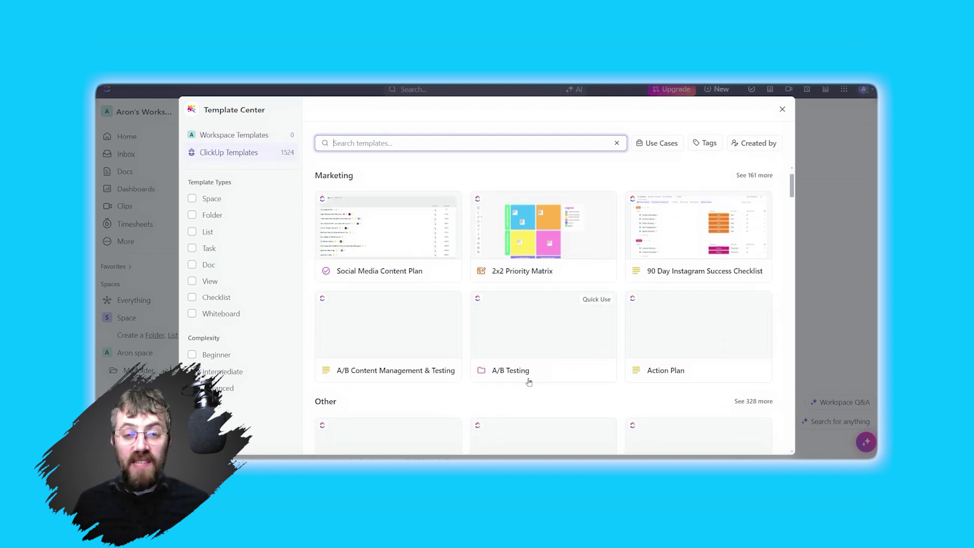
key(Escape)
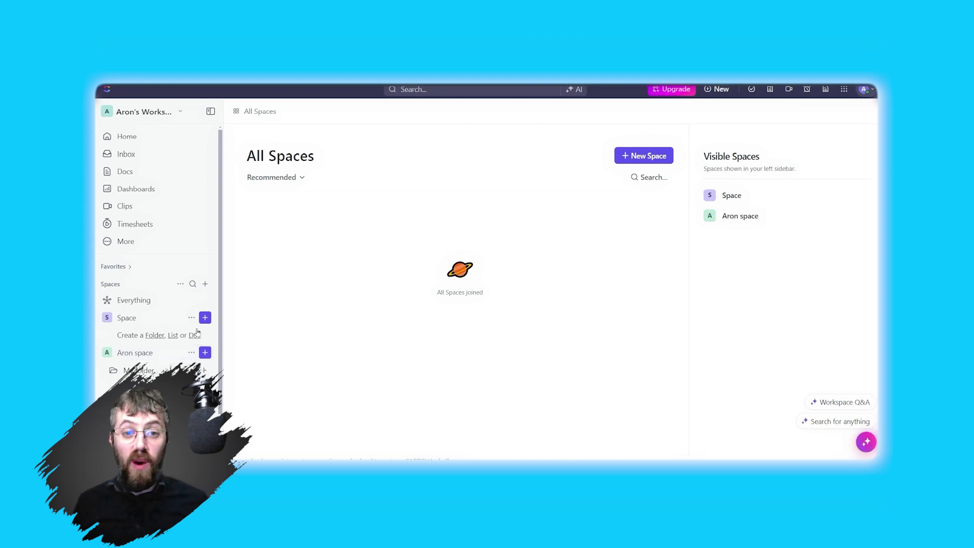
- Open the account settings and look over the profile, security, theme color and language options
click(864, 89)
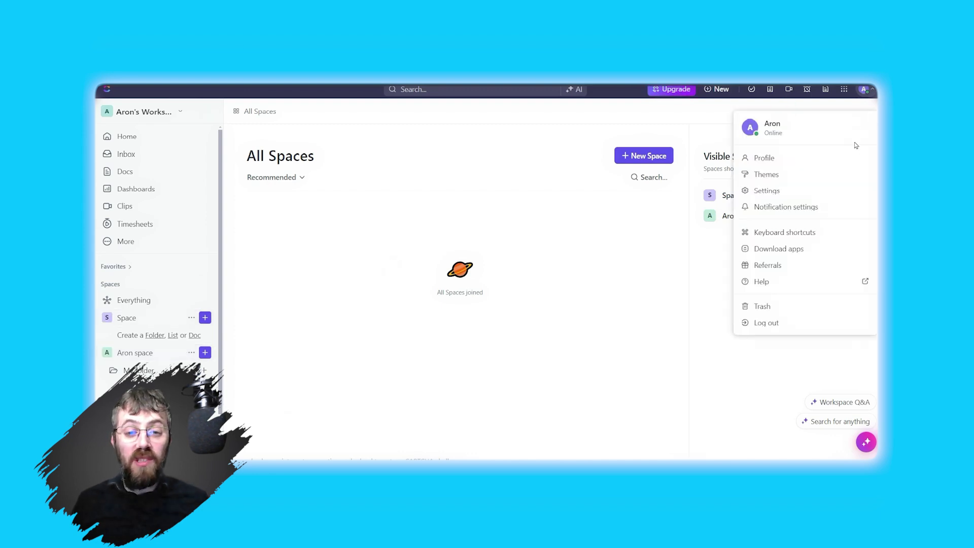
click(847, 190)
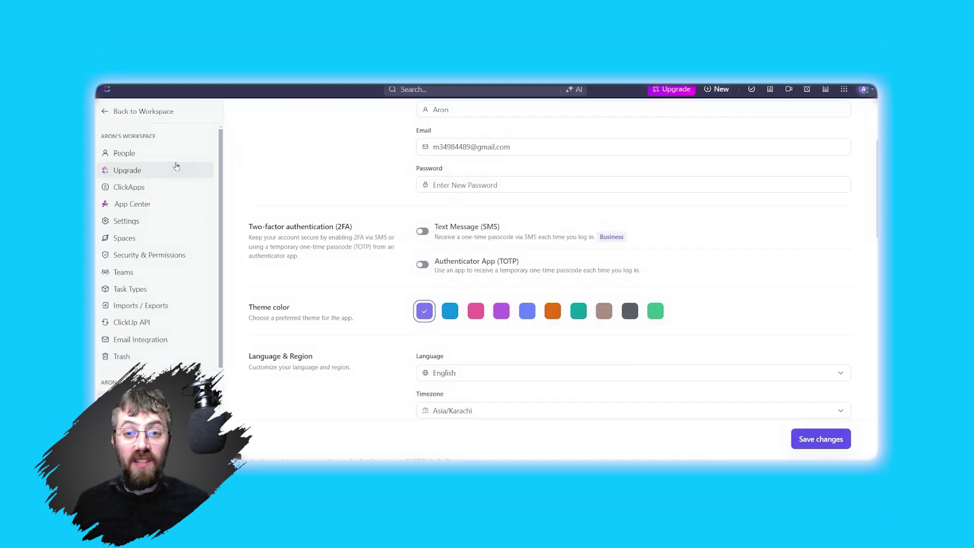
click(184, 163)
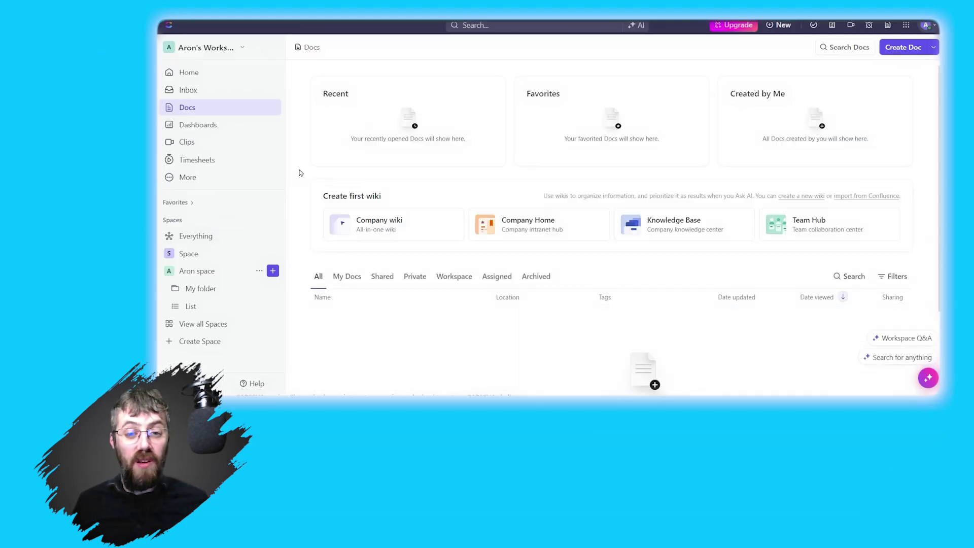
- Look through the Docs hub and the additional Workspace features, including Goals
scroll(300, 173, down, 3)
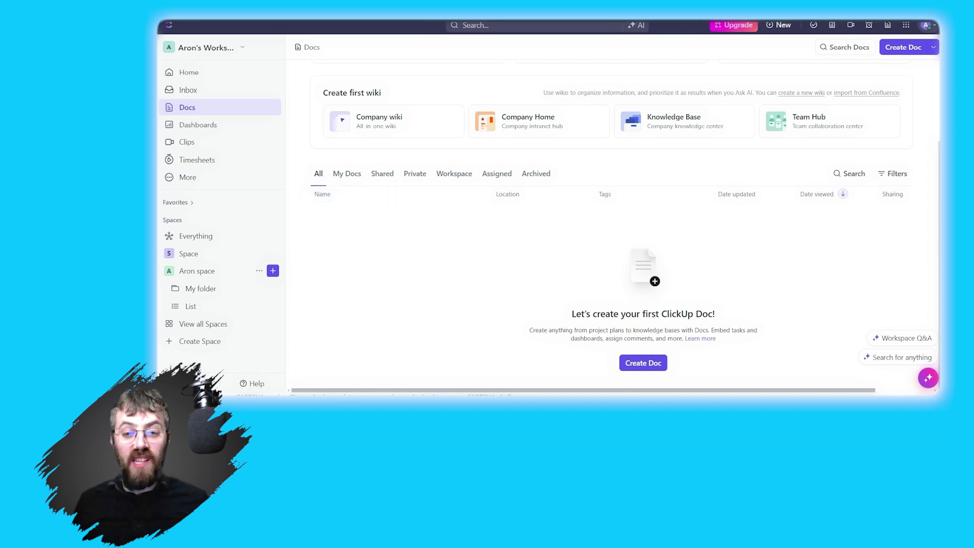
click(217, 176)
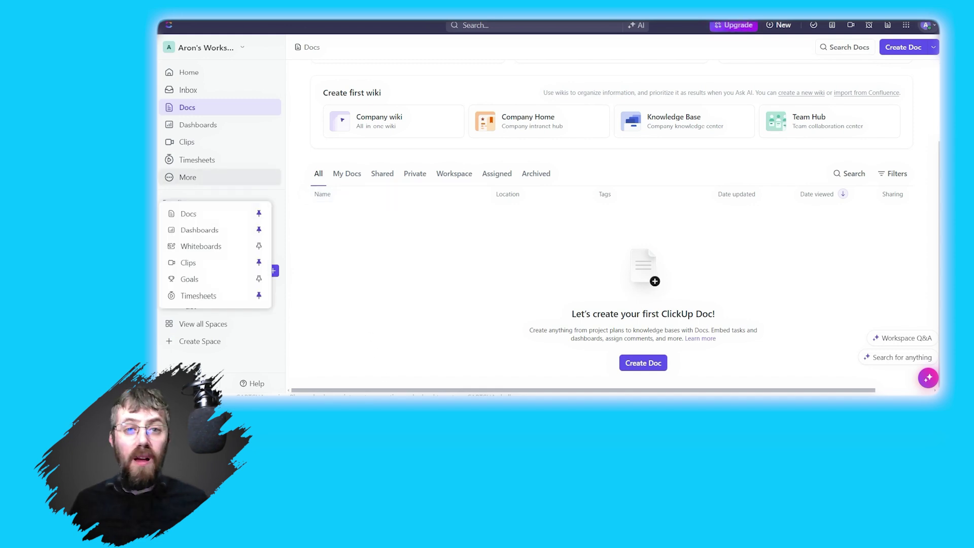
click(239, 179)
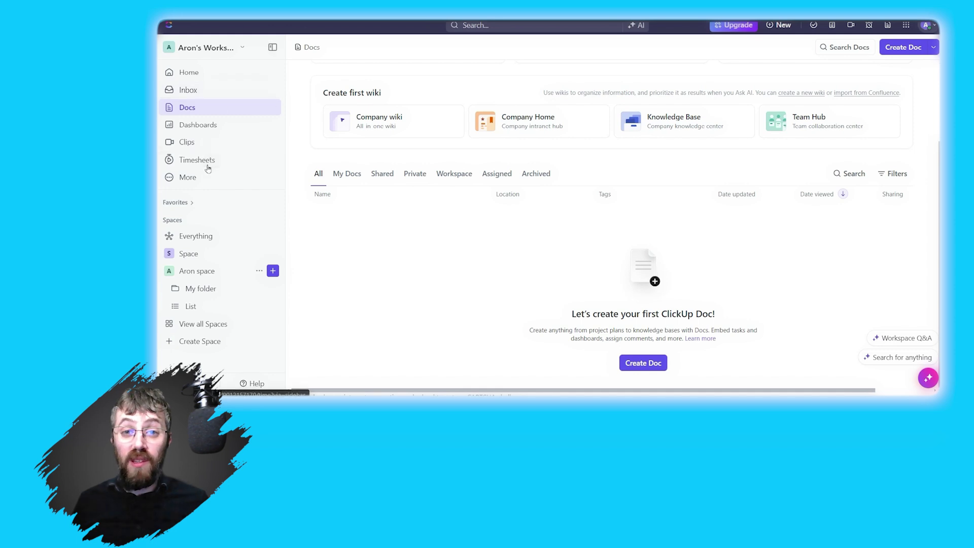
click(212, 184)
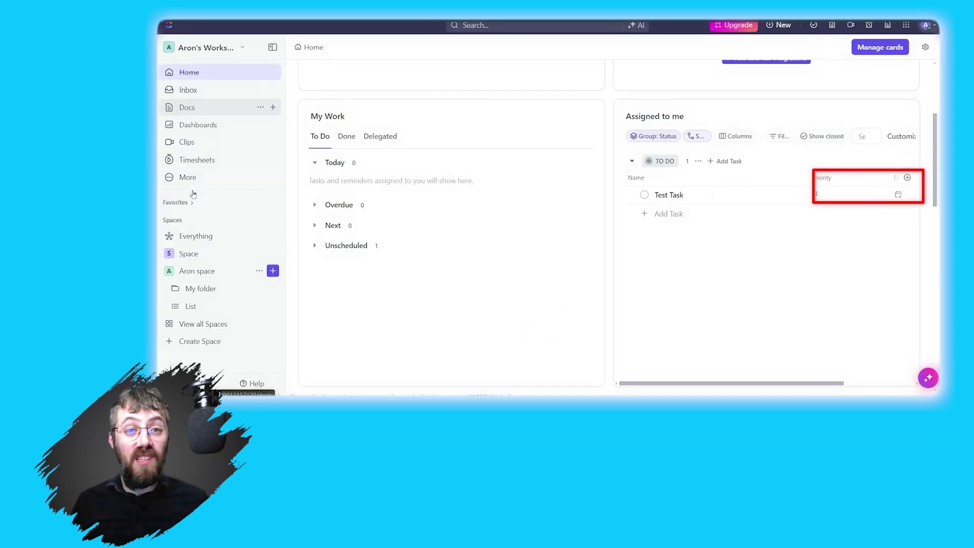
click(192, 178)
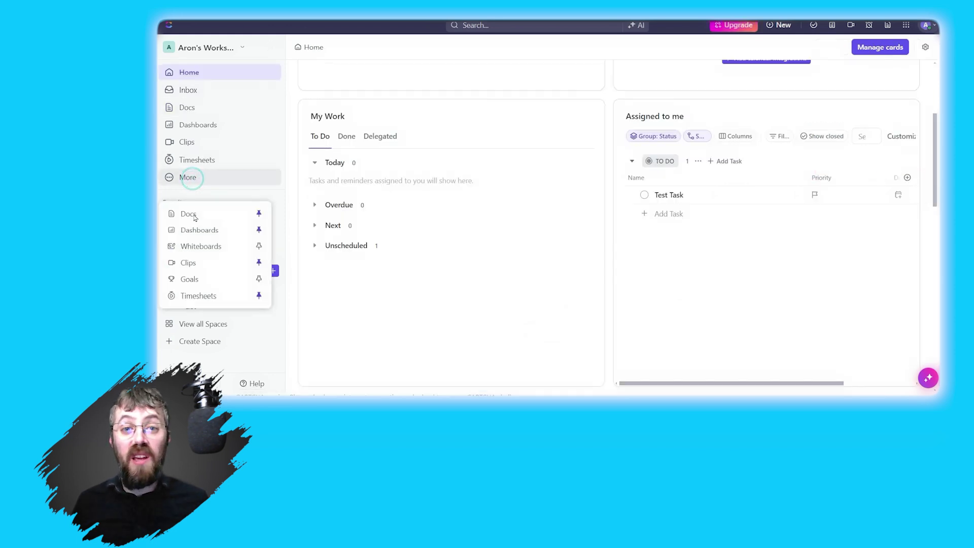
click(195, 279)
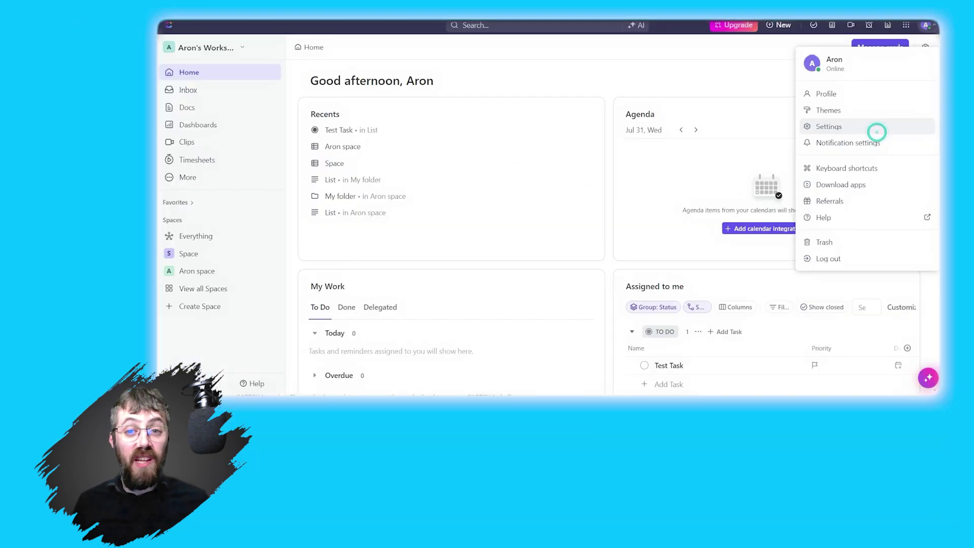
- Open the account settings, view the My Workspaces page and look through the remaining settings sections
click(874, 131)
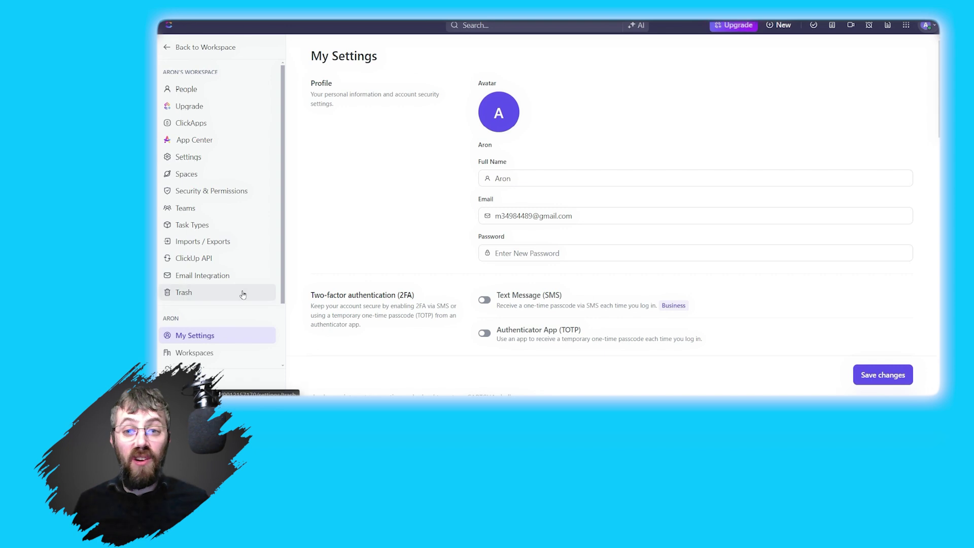
click(242, 352)
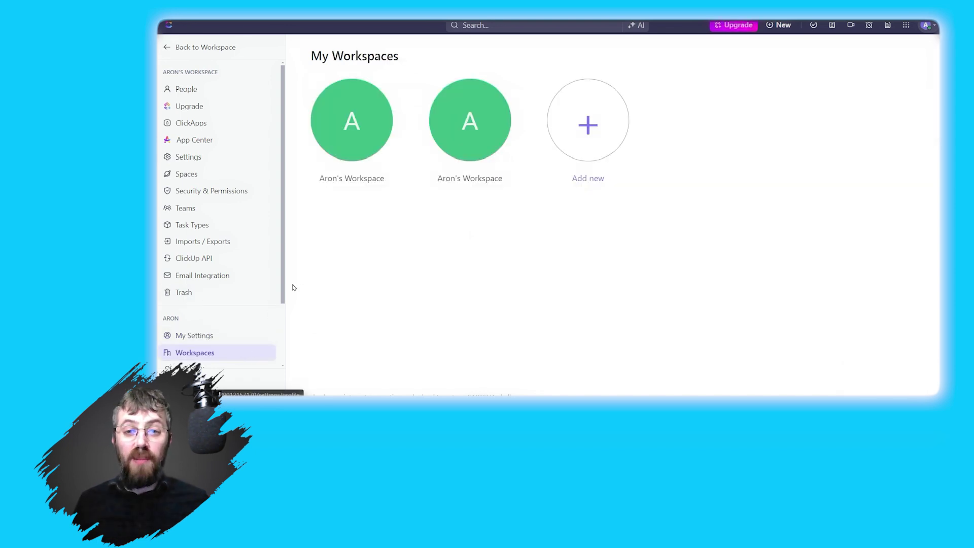
drag(281, 230, 282, 296)
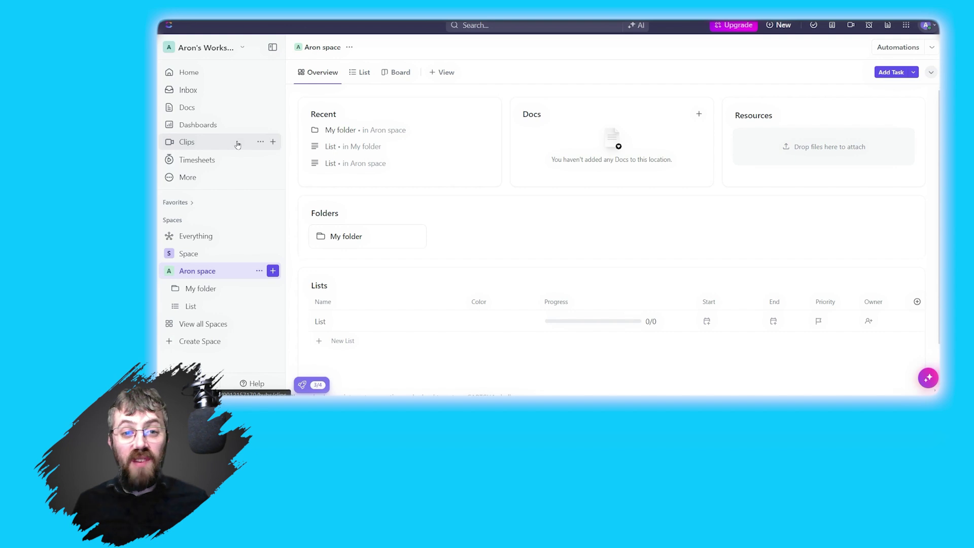
- Examine the trigger and action options for a new automation in the Space containing My folder, and close the Automations window without creating one
click(529, 215)
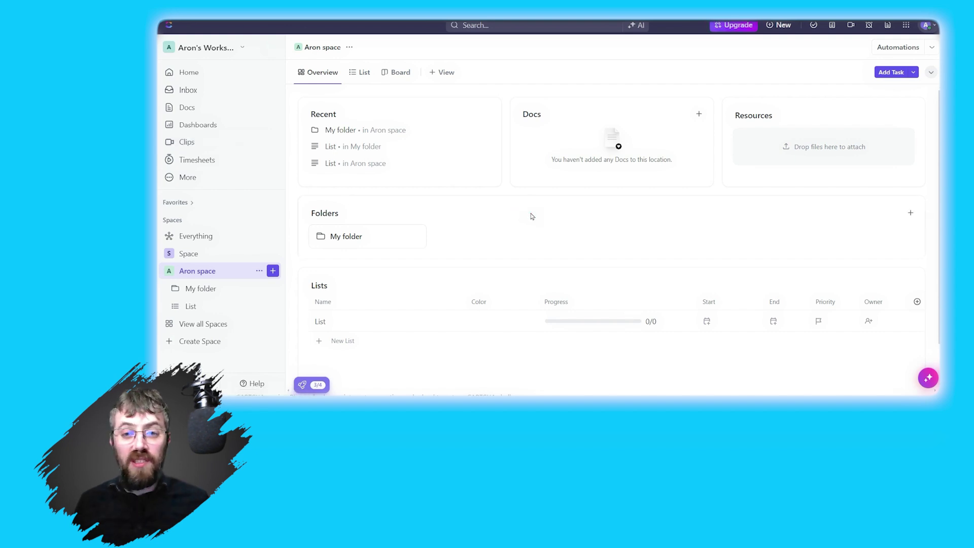
click(933, 48)
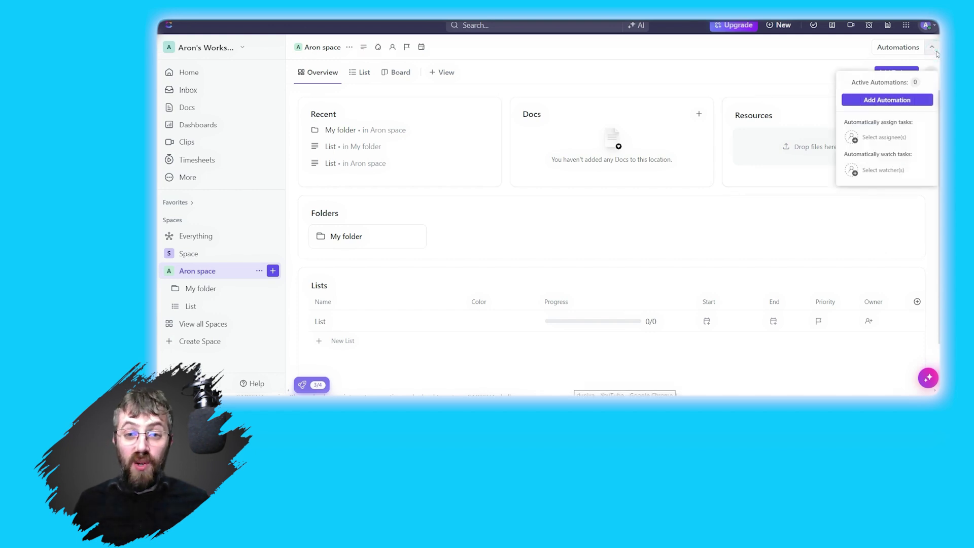
click(935, 51)
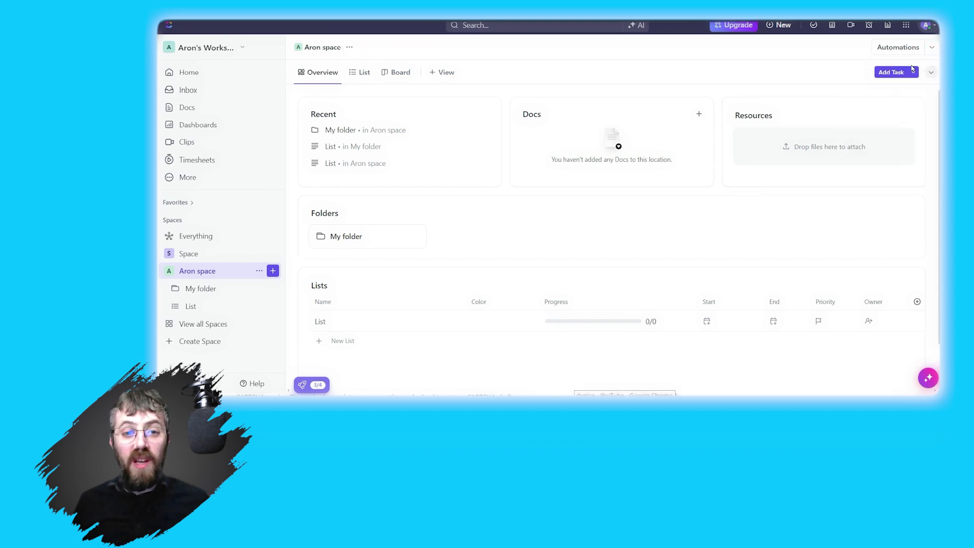
click(931, 48)
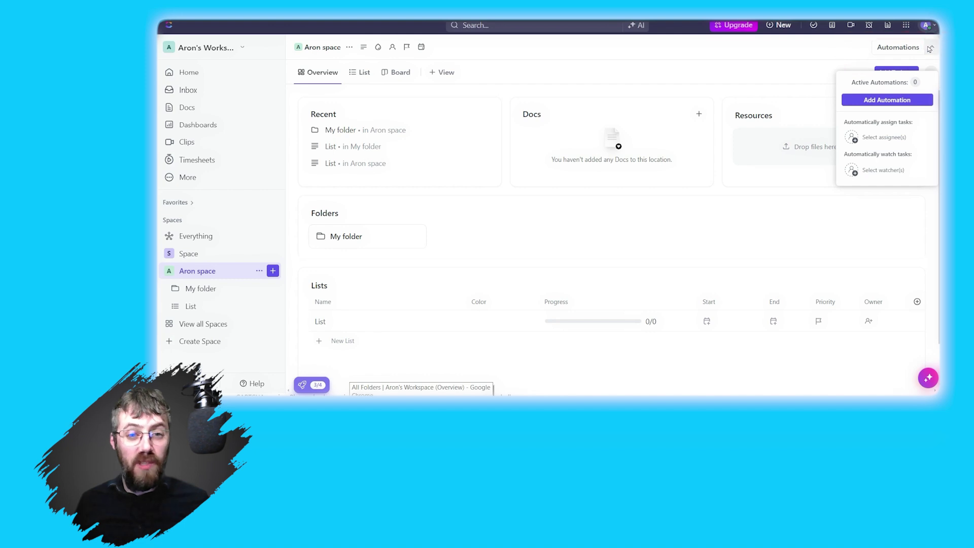
click(888, 101)
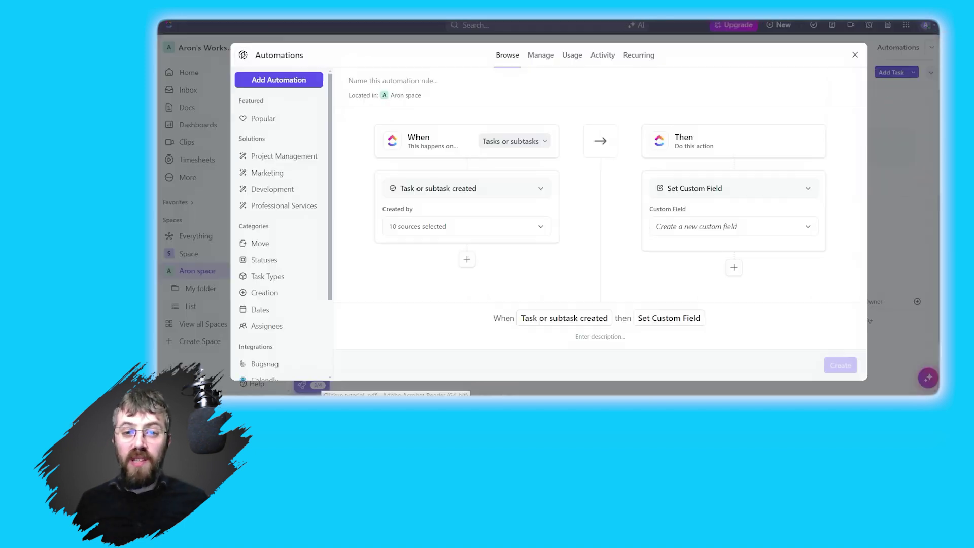
click(855, 55)
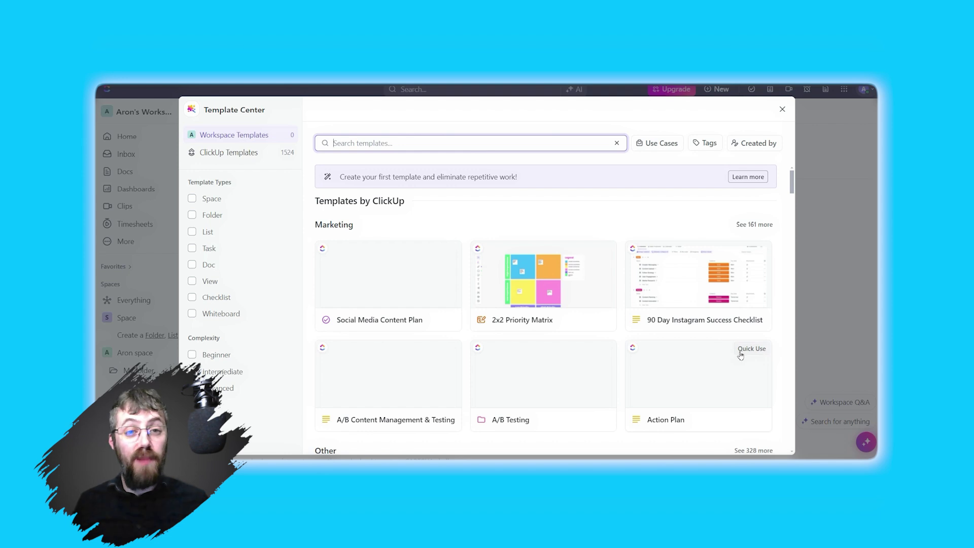
- Browse the Marketing and Other templates by ClickUp in the Template Center
scroll(710, 354, down, 1)
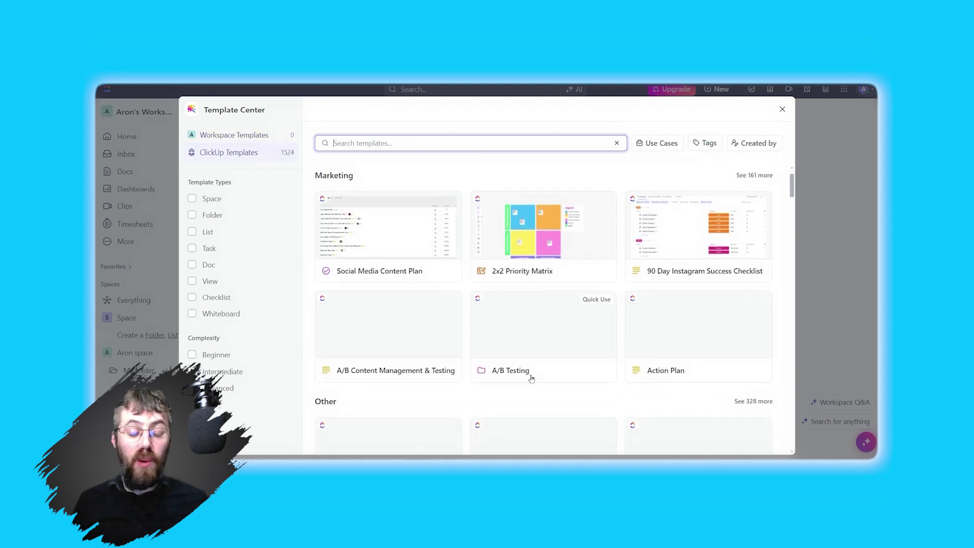
scroll(771, 351, up, 1)
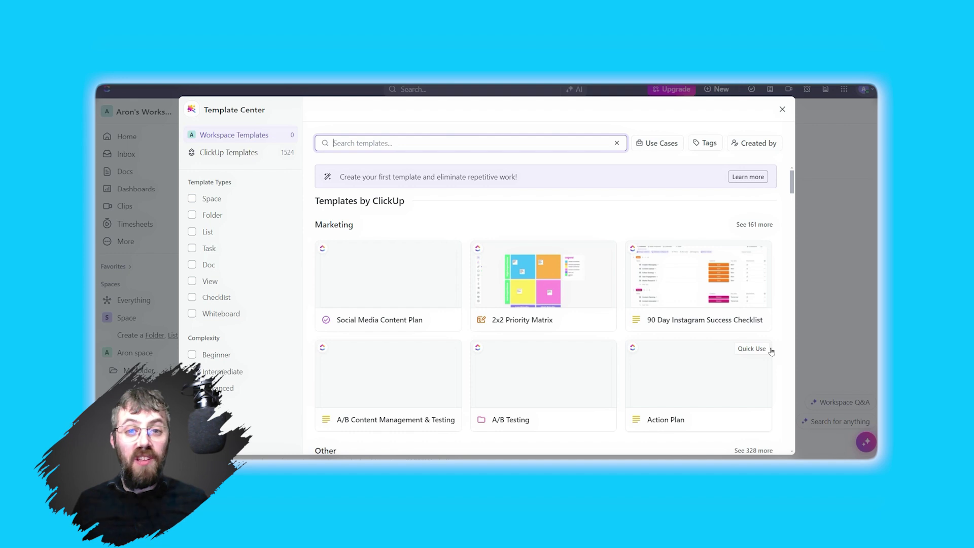
scroll(725, 354, down, 1)
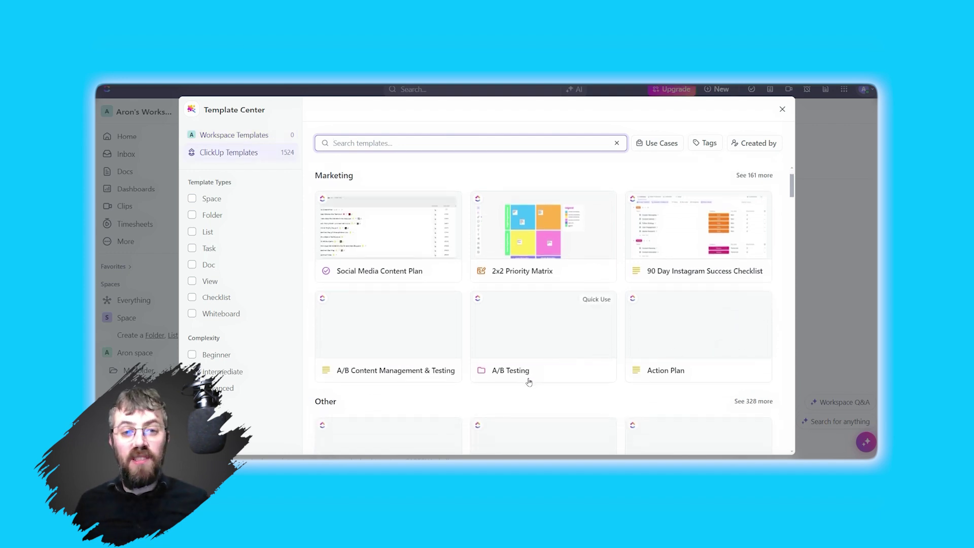
- View Test Task's additional actions, close the task and open the filter choices of the List in My folder
click(855, 66)
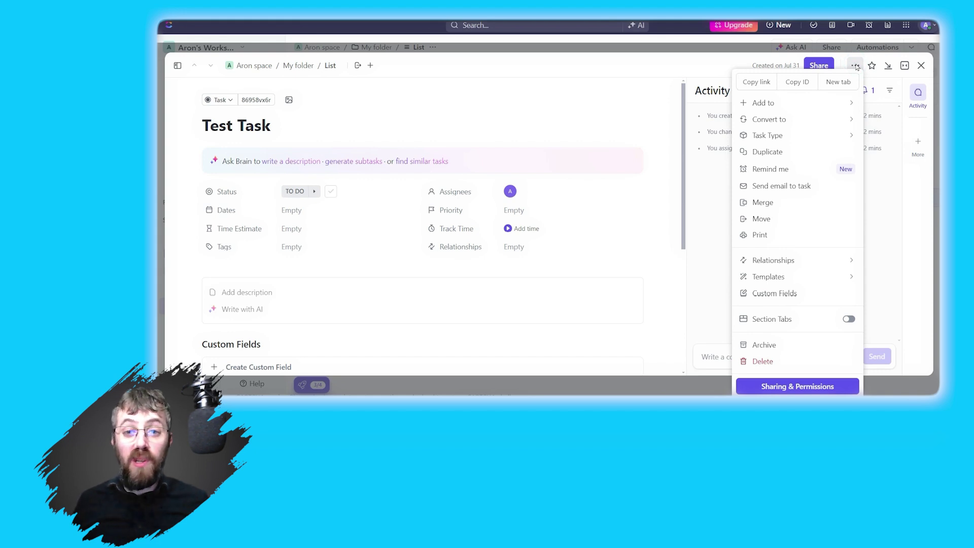
click(920, 65)
click(920, 65)
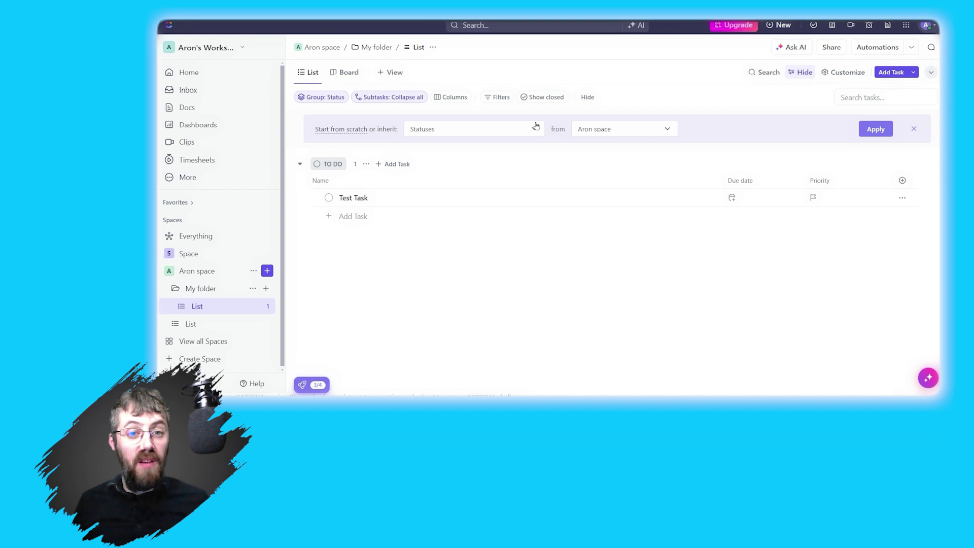
click(494, 105)
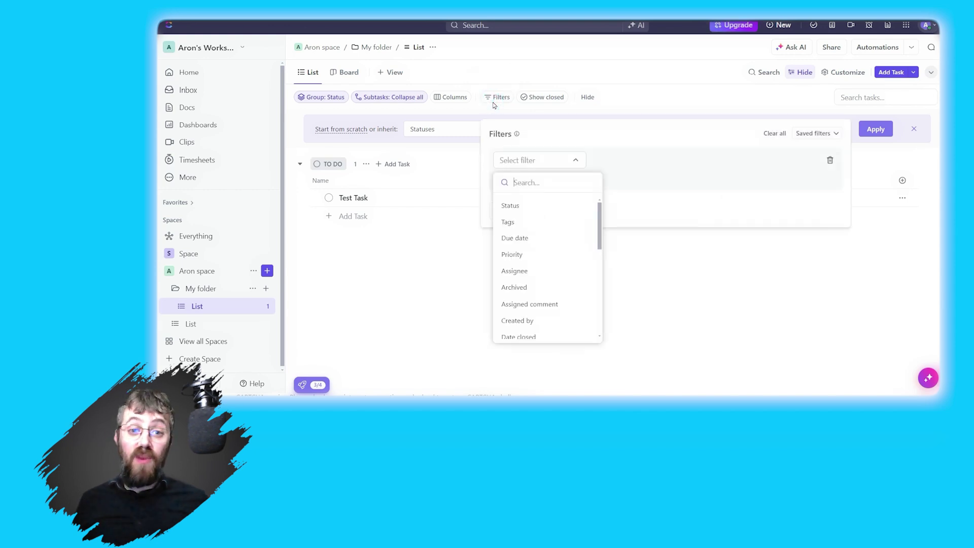